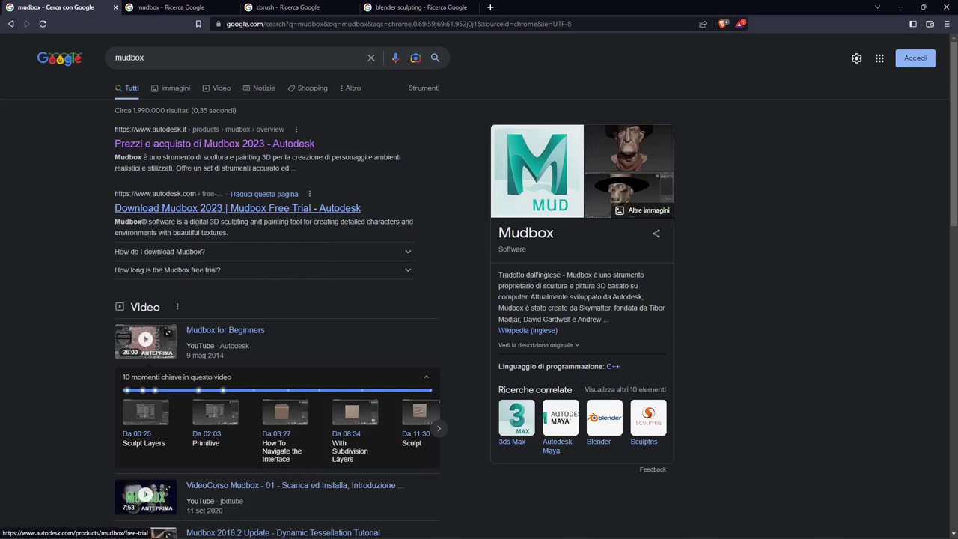
Open the 'Download Mudbox 2023 | Mudbox Free Trial' result in a new background tab.
{"action": "right_click", "coordinate": [163, 210]}
{"action": "left_click", "coordinate": [202, 220]}
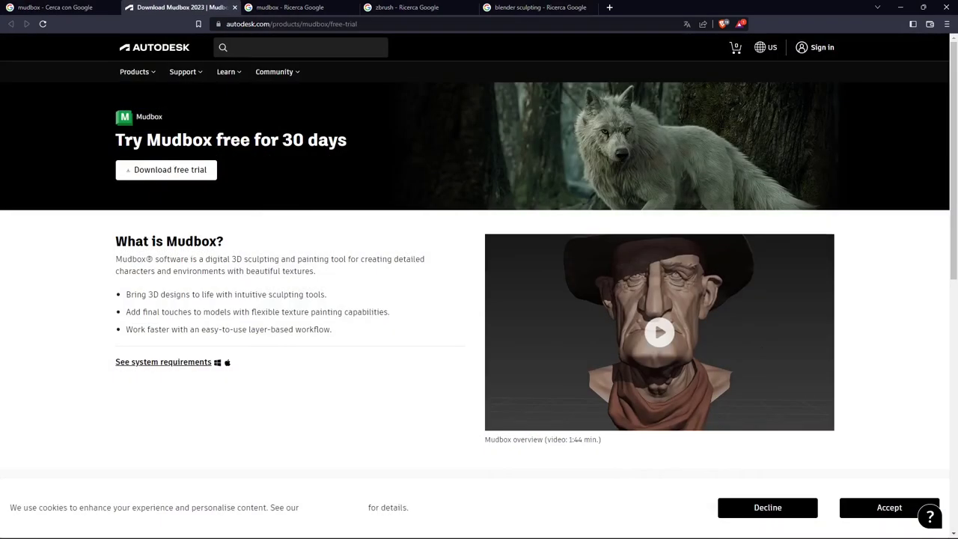
Review the Mudbox free-trial page and its FAQs, then return to the mudbox image results.
{"action": "left_click", "coordinate": [180, 8]}
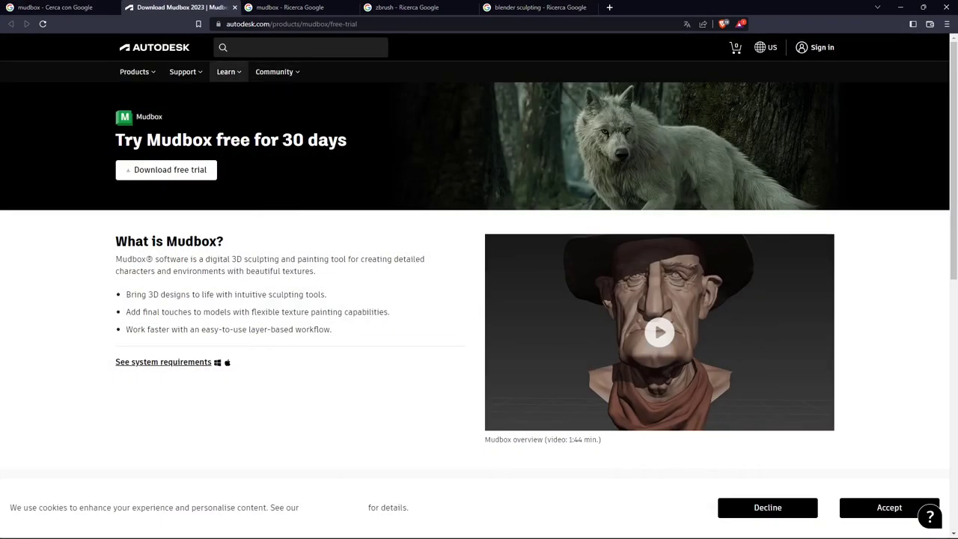
{"action": "scroll", "coordinate": [480, 254], "scroll_direction": "down", "scroll_amount": 2}
{"action": "scroll", "coordinate": [479, 254], "scroll_direction": "down", "scroll_amount": 2}
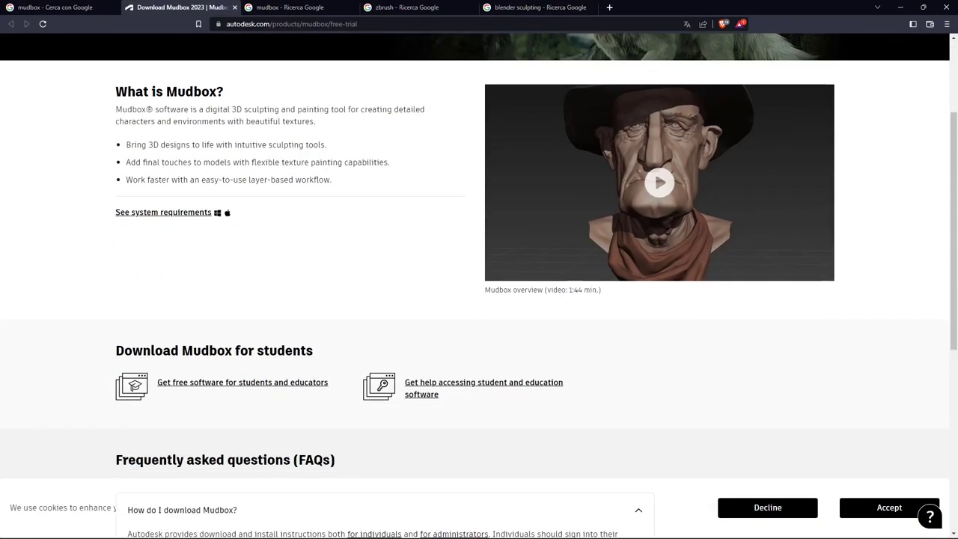
{"action": "scroll", "coordinate": [479, 254], "scroll_direction": "down", "scroll_amount": 2}
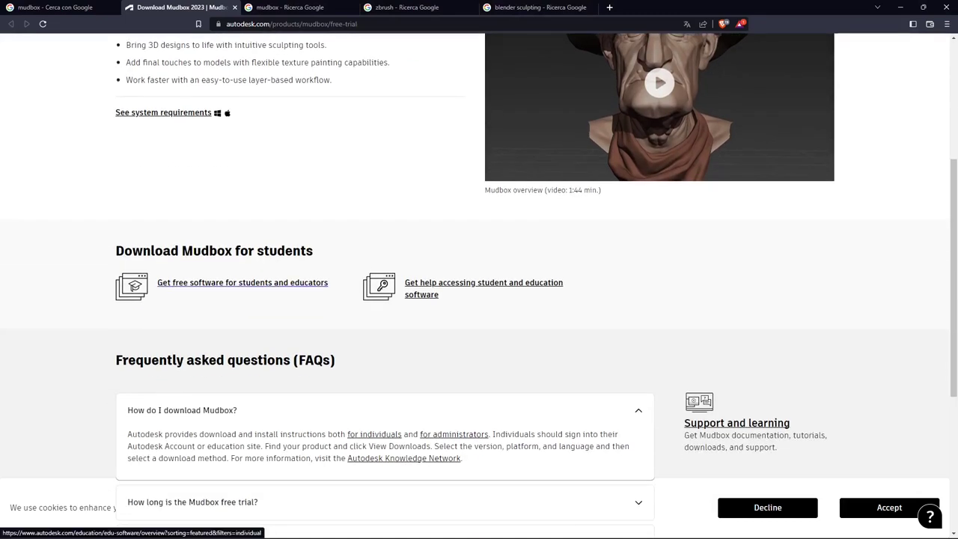
{"action": "scroll", "coordinate": [479, 255], "scroll_direction": "down", "scroll_amount": 2}
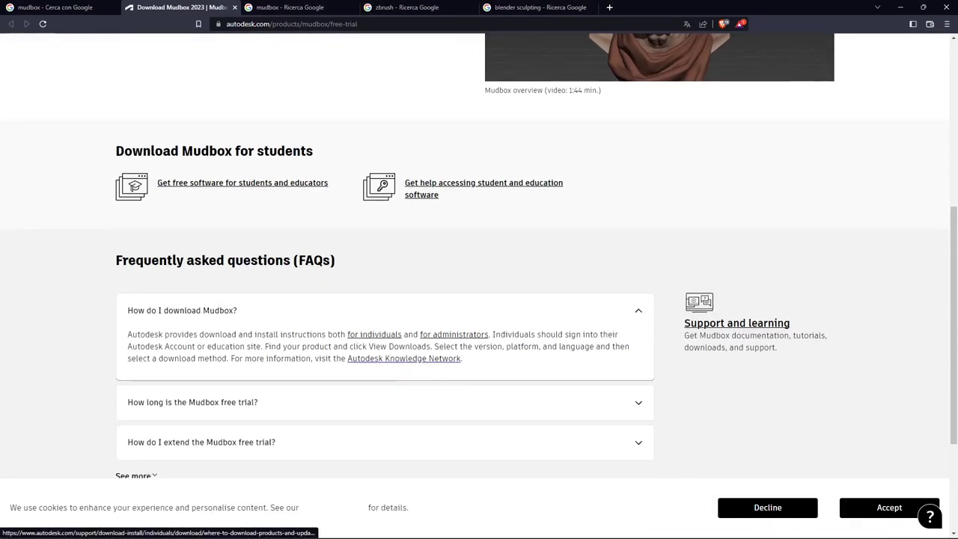
{"action": "scroll", "coordinate": [405, 358], "scroll_direction": "down", "scroll_amount": 3}
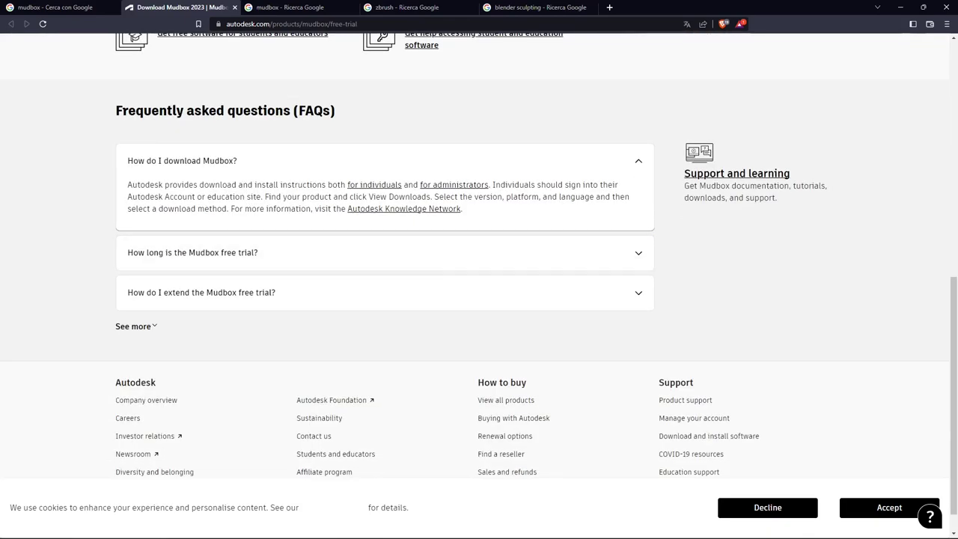
{"action": "scroll", "coordinate": [479, 255], "scroll_direction": "up", "scroll_amount": 3}
{"action": "scroll", "coordinate": [479, 255], "scroll_direction": "up", "scroll_amount": 3}
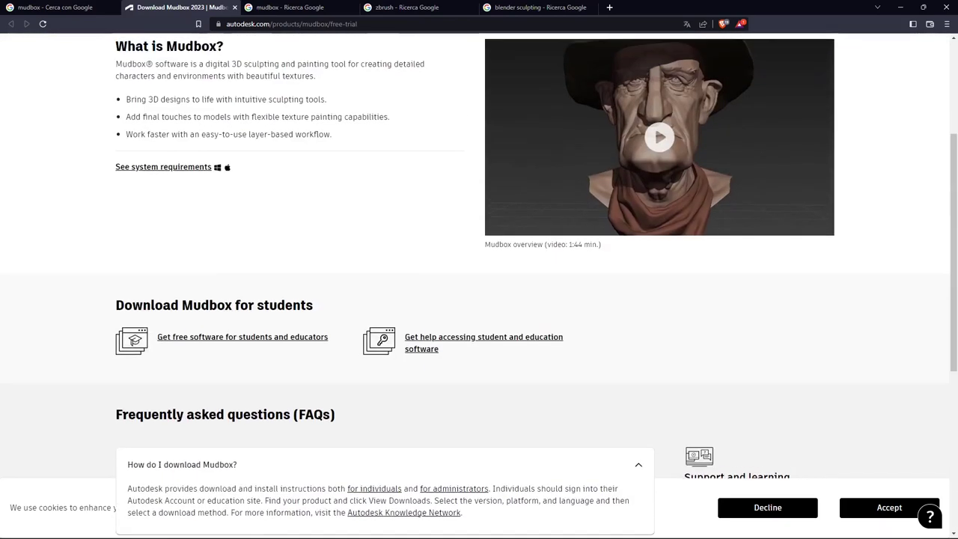
{"action": "scroll", "coordinate": [479, 254], "scroll_direction": "up", "scroll_amount": 5}
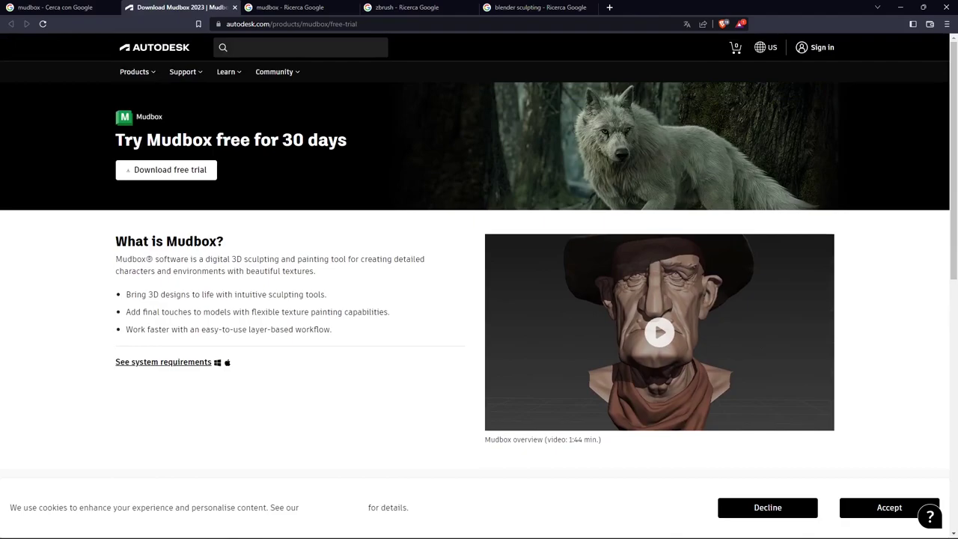
{"action": "key", "text": "ctrl+Tab"}
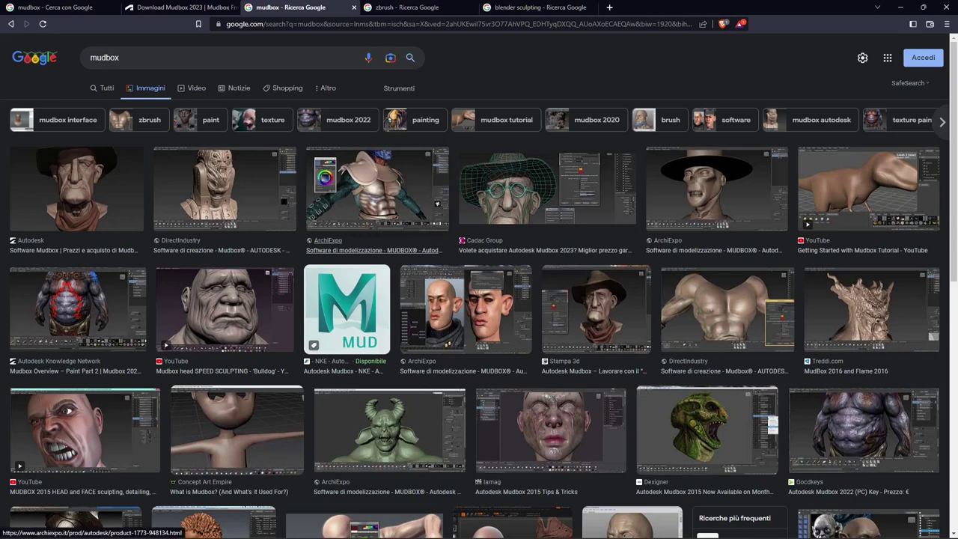
{"action": "scroll", "coordinate": [480, 299], "scroll_direction": "down", "scroll_amount": 1}
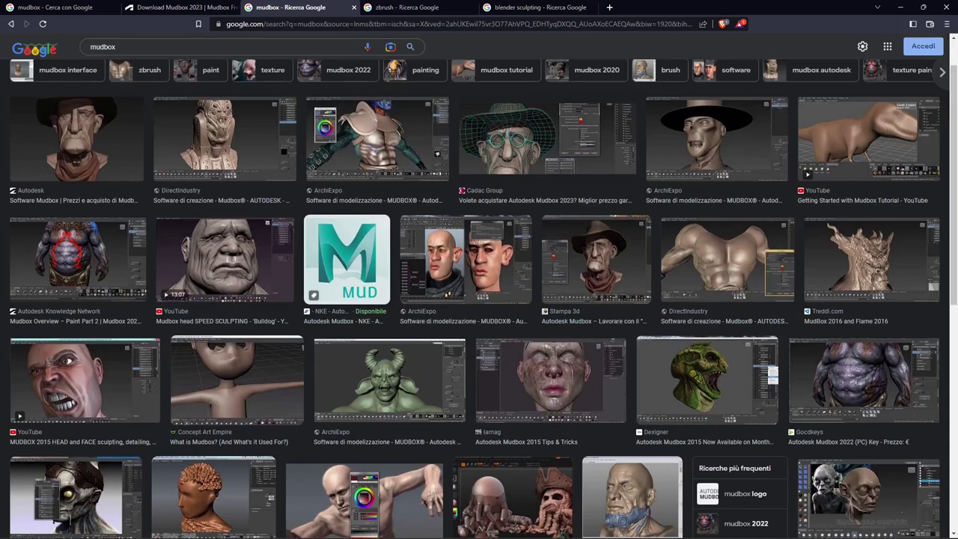
{"action": "scroll", "coordinate": [479, 300], "scroll_direction": "down", "scroll_amount": 1}
{"action": "scroll", "coordinate": [480, 299], "scroll_direction": "down", "scroll_amount": 1}
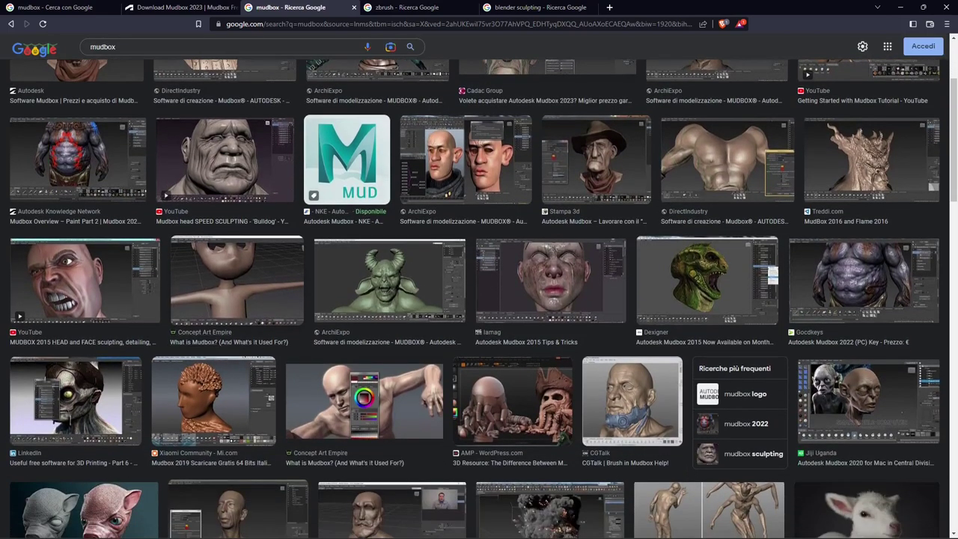
{"action": "scroll", "coordinate": [479, 299], "scroll_direction": "down", "scroll_amount": 1}
{"action": "scroll", "coordinate": [479, 299], "scroll_direction": "down", "scroll_amount": 1}
{"action": "scroll", "coordinate": [479, 299], "scroll_direction": "down", "scroll_amount": 2}
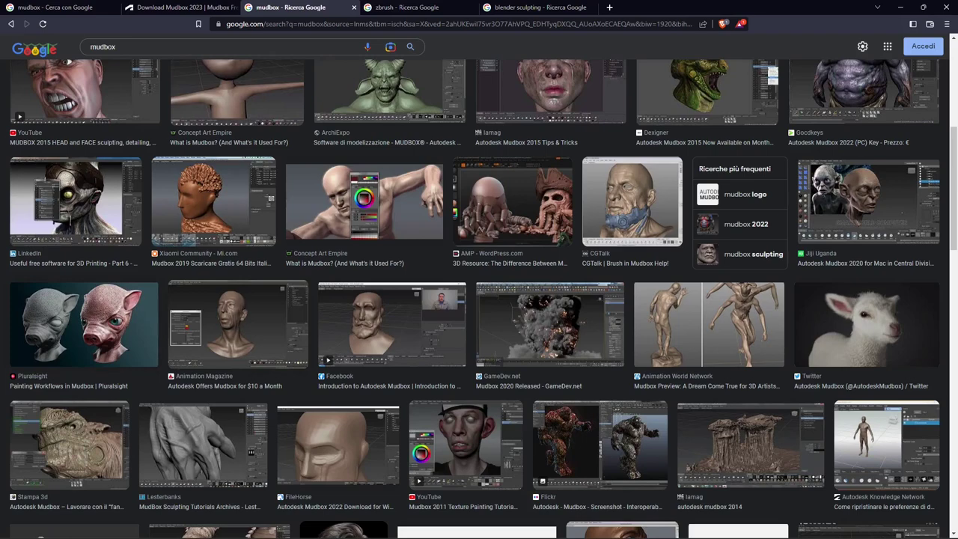
{"action": "scroll", "coordinate": [479, 299], "scroll_direction": "down", "scroll_amount": 1}
{"action": "scroll", "coordinate": [480, 299], "scroll_direction": "down", "scroll_amount": 1}
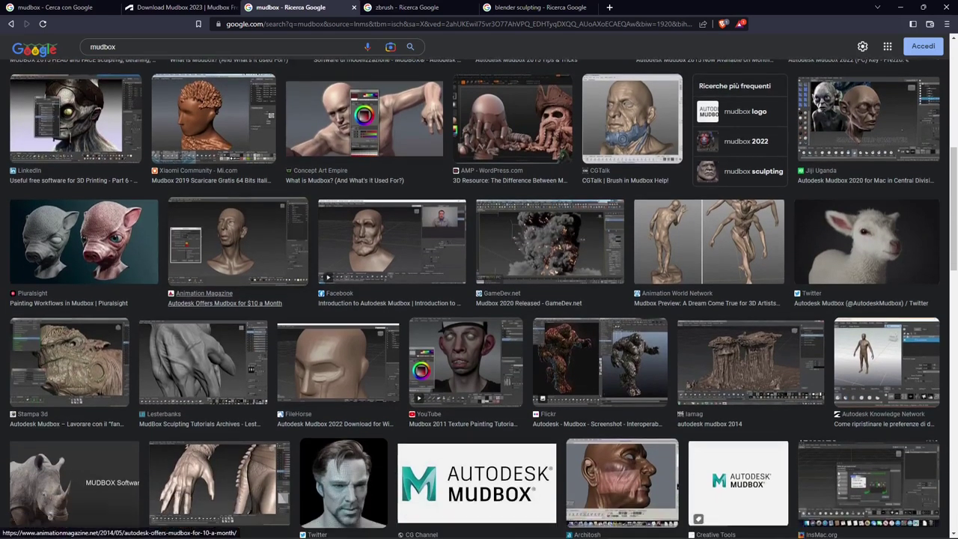
{"action": "scroll", "coordinate": [480, 299], "scroll_direction": "down", "scroll_amount": 1}
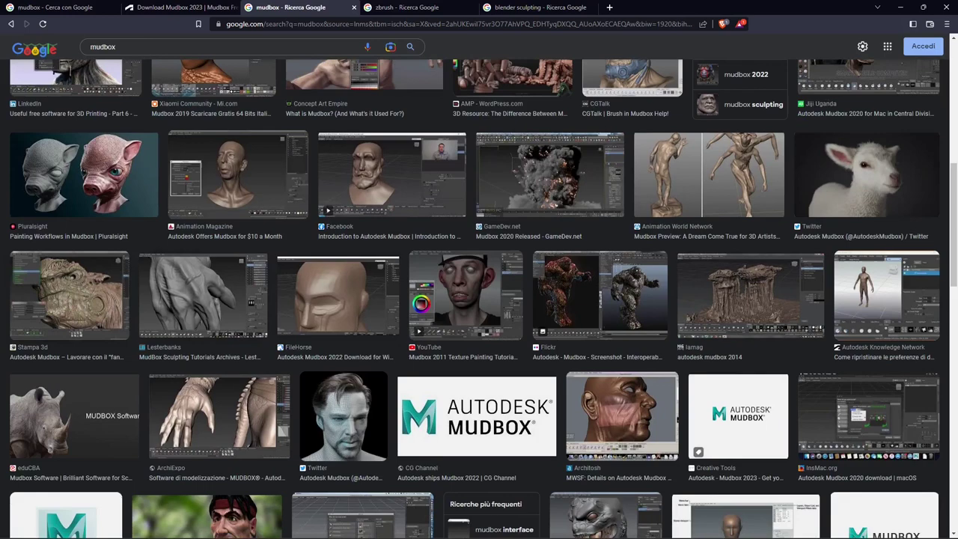
{"action": "scroll", "coordinate": [480, 300], "scroll_direction": "down", "scroll_amount": 1}
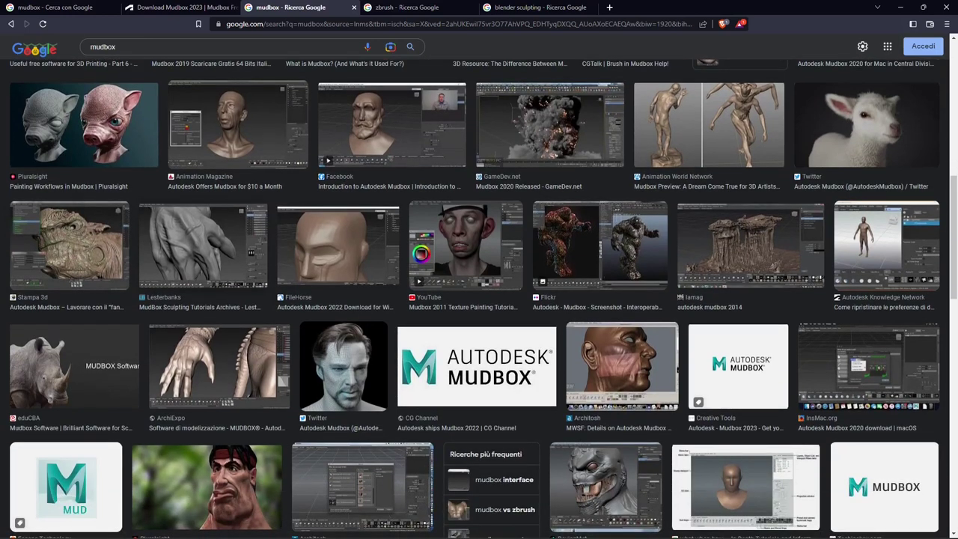
{"action": "scroll", "coordinate": [479, 300], "scroll_direction": "down", "scroll_amount": 1}
{"action": "scroll", "coordinate": [479, 300], "scroll_direction": "down", "scroll_amount": 1}
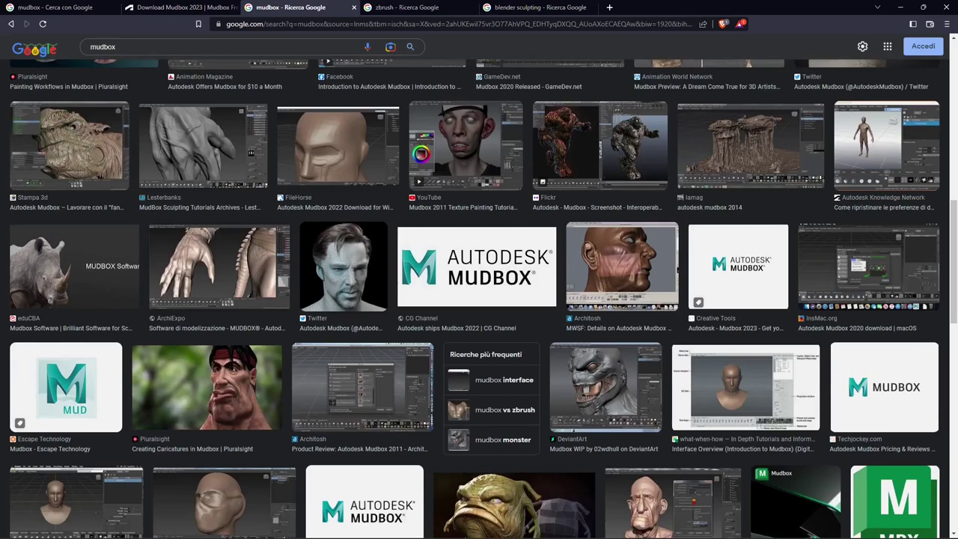
{"action": "scroll", "coordinate": [340, 178], "scroll_direction": "down", "scroll_amount": 1}
{"action": "scroll", "coordinate": [340, 178], "scroll_direction": "down", "scroll_amount": 2}
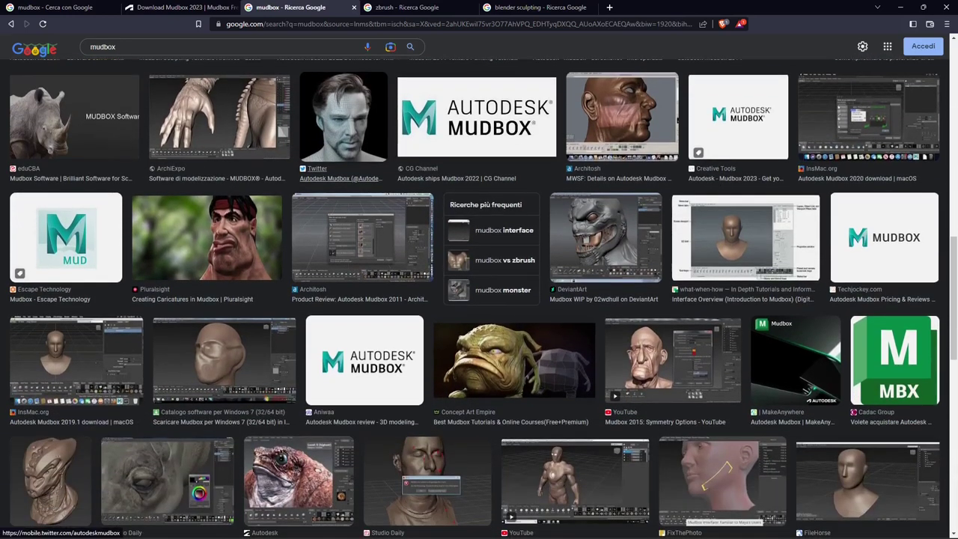
{"action": "scroll", "coordinate": [479, 300], "scroll_direction": "down", "scroll_amount": 2}
{"action": "scroll", "coordinate": [450, 255], "scroll_direction": "down", "scroll_amount": 1}
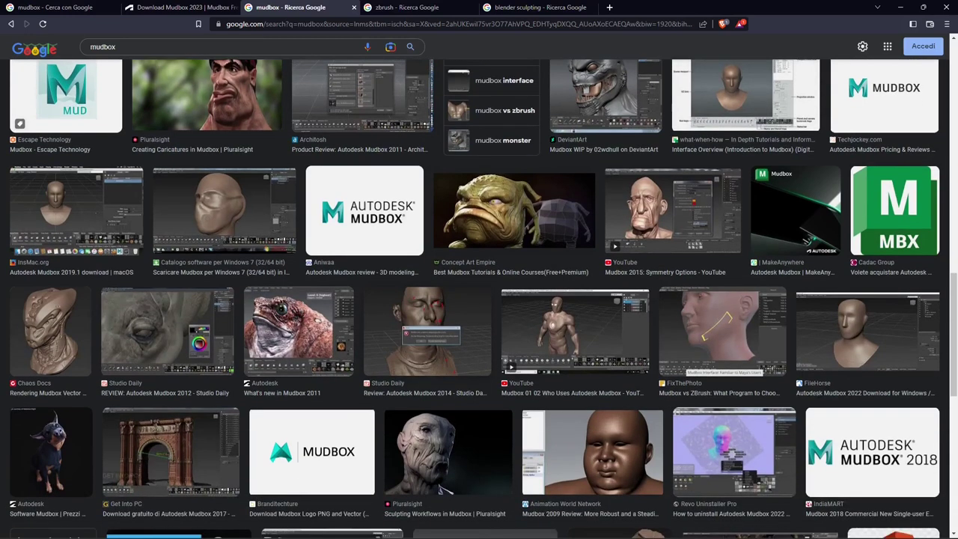
{"action": "scroll", "coordinate": [449, 254], "scroll_direction": "down", "scroll_amount": 1}
{"action": "scroll", "coordinate": [449, 255], "scroll_direction": "down", "scroll_amount": 1}
{"action": "scroll", "coordinate": [427, 224], "scroll_direction": "down", "scroll_amount": 1}
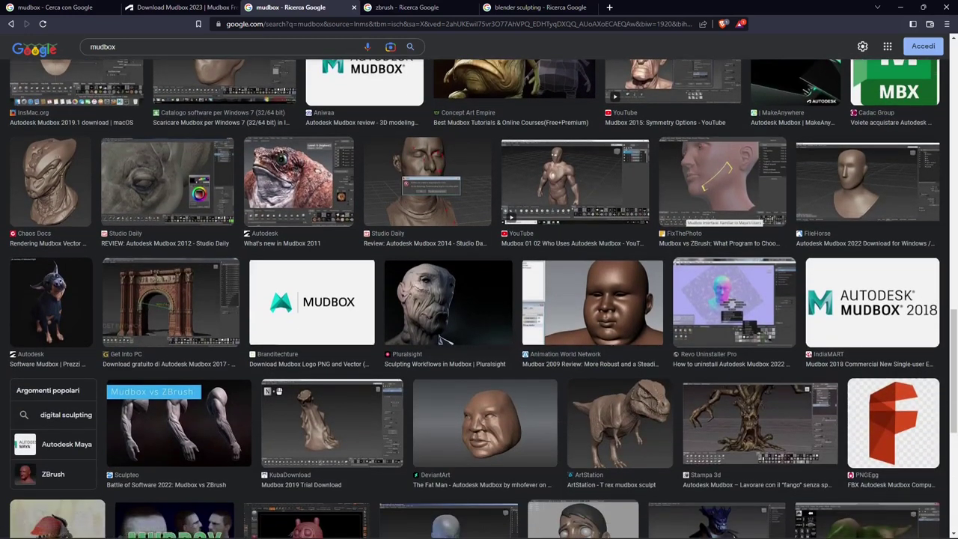
{"action": "scroll", "coordinate": [427, 225], "scroll_direction": "down", "scroll_amount": 1}
{"action": "scroll", "coordinate": [427, 224], "scroll_direction": "down", "scroll_amount": 1}
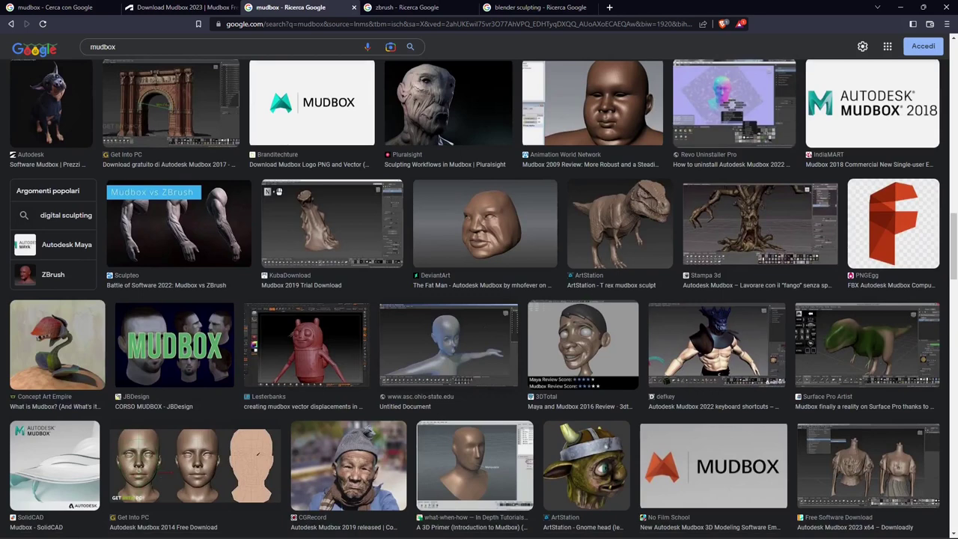
{"action": "scroll", "coordinate": [479, 299], "scroll_direction": "down", "scroll_amount": 2}
{"action": "scroll", "coordinate": [479, 300], "scroll_direction": "down", "scroll_amount": 1}
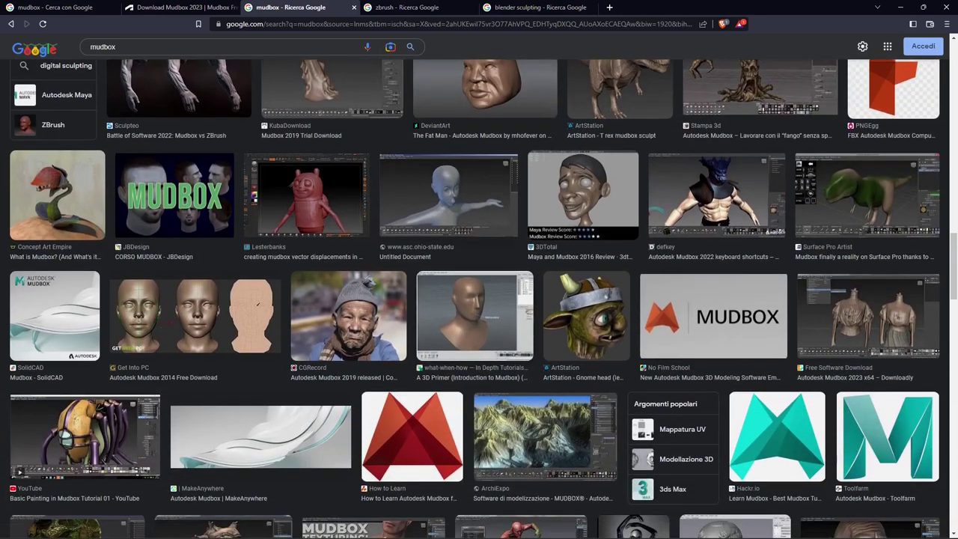
{"action": "scroll", "coordinate": [479, 300], "scroll_direction": "down", "scroll_amount": 1}
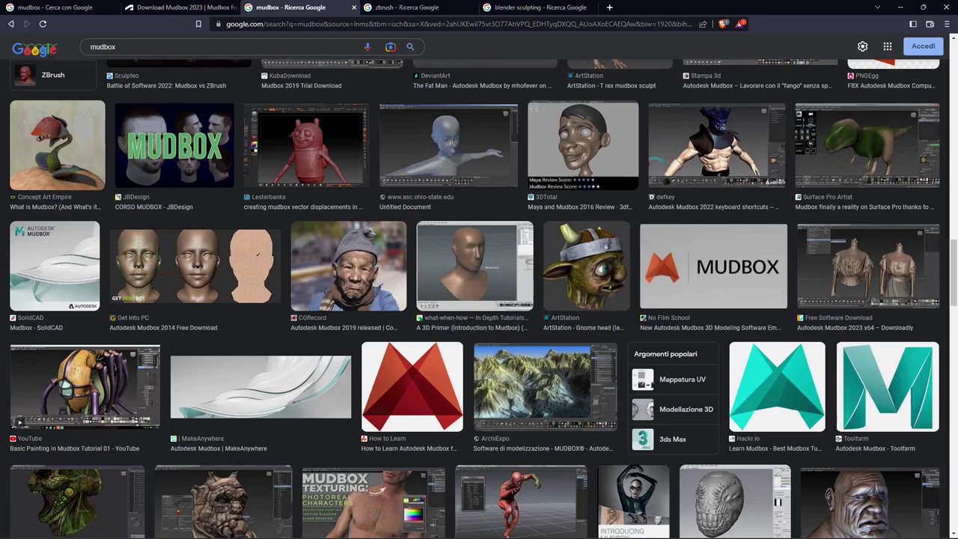
{"action": "scroll", "coordinate": [479, 300], "scroll_direction": "down", "scroll_amount": 1}
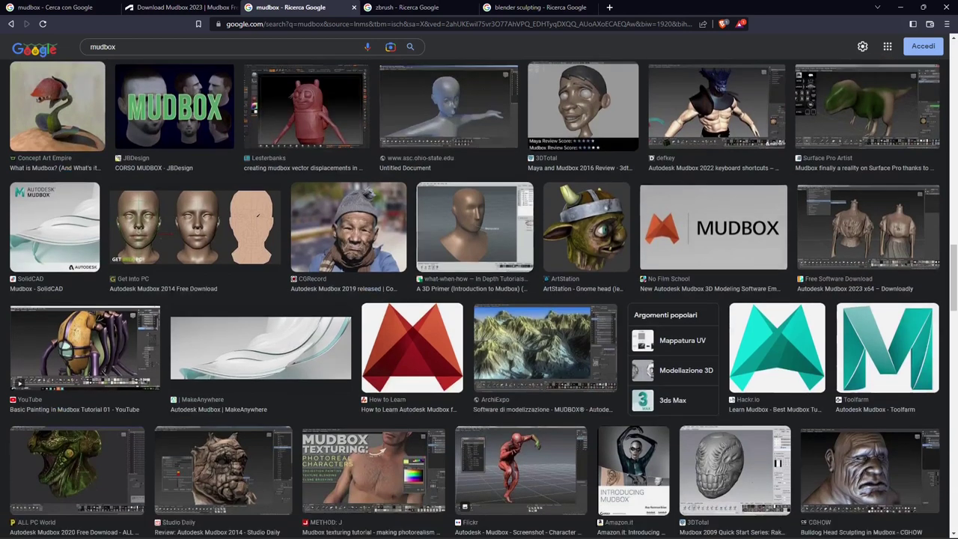
{"action": "scroll", "coordinate": [480, 300], "scroll_direction": "down", "scroll_amount": 1}
Browse down through the mudbox image results to look over the sculpts.
{"action": "scroll", "coordinate": [480, 299], "scroll_direction": "down", "scroll_amount": 1}
{"action": "scroll", "coordinate": [479, 300], "scroll_direction": "down", "scroll_amount": 2}
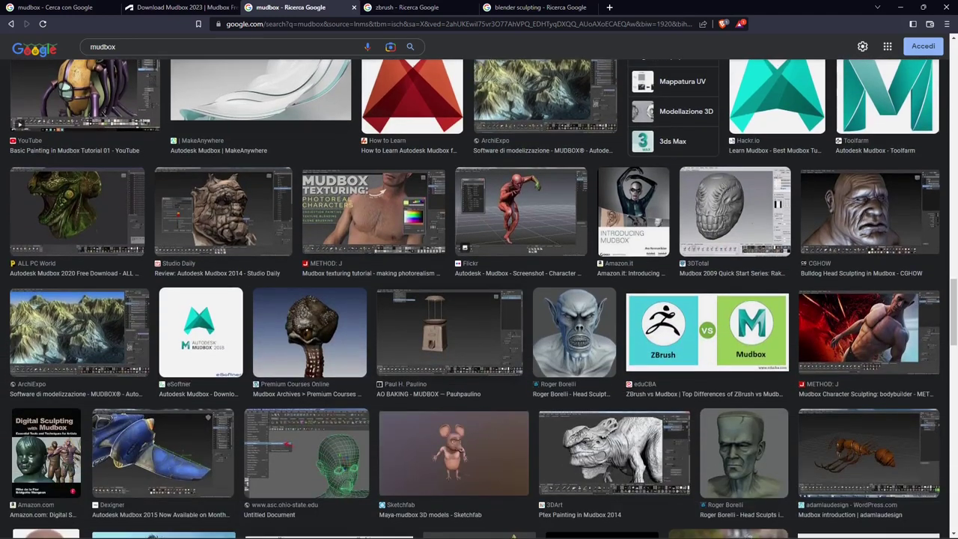
{"action": "scroll", "coordinate": [479, 300], "scroll_direction": "down", "scroll_amount": 1}
{"action": "scroll", "coordinate": [479, 300], "scroll_direction": "down", "scroll_amount": 1}
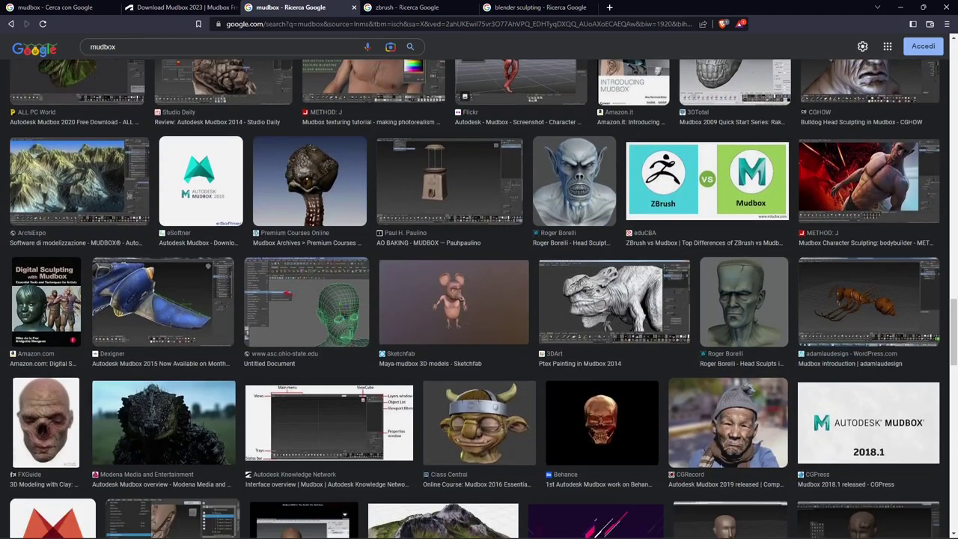
{"action": "scroll", "coordinate": [479, 300], "scroll_direction": "down", "scroll_amount": 1}
{"action": "scroll", "coordinate": [480, 299], "scroll_direction": "down", "scroll_amount": 2}
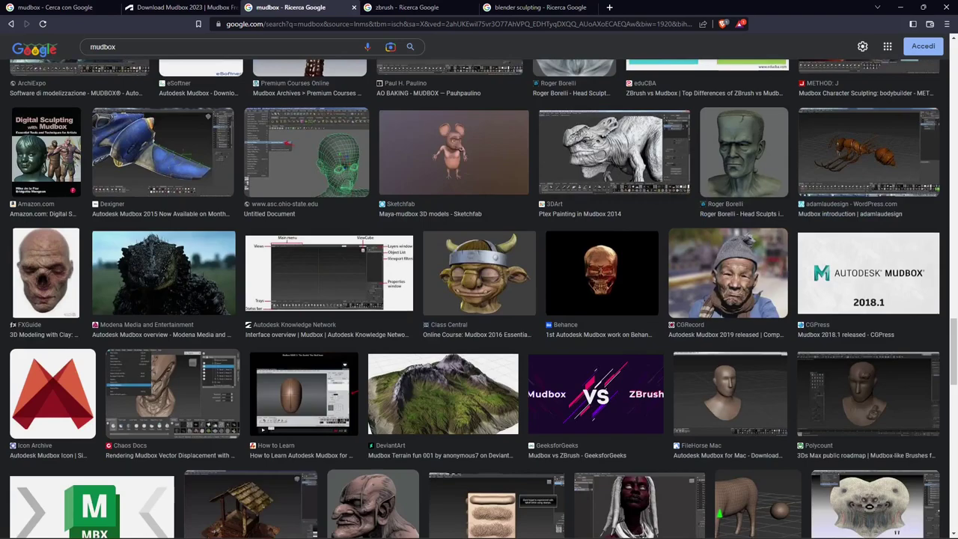
{"action": "scroll", "coordinate": [479, 299], "scroll_direction": "down", "scroll_amount": 1}
{"action": "scroll", "coordinate": [479, 299], "scroll_direction": "down", "scroll_amount": 1}
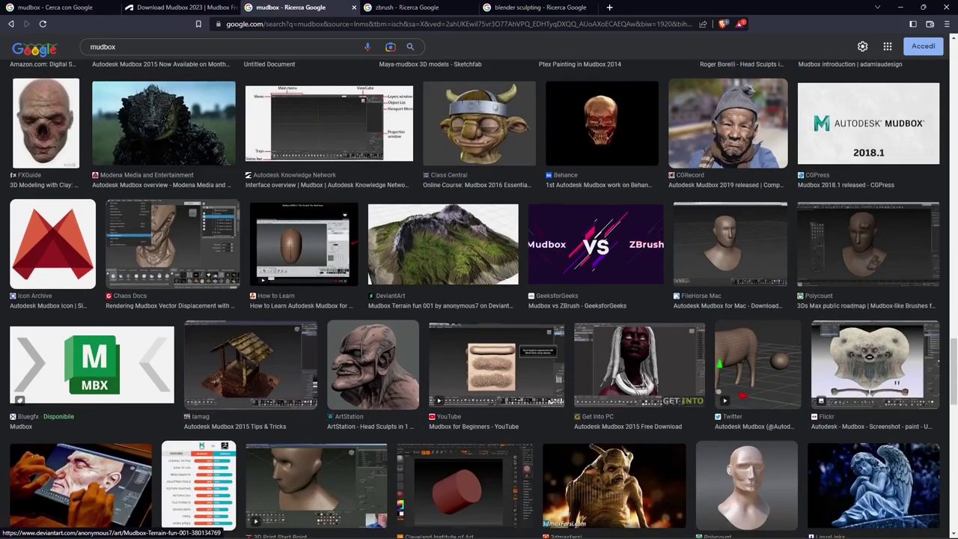
{"action": "scroll", "coordinate": [479, 299], "scroll_direction": "down", "scroll_amount": 1}
{"action": "scroll", "coordinate": [479, 300], "scroll_direction": "down", "scroll_amount": 1}
{"action": "scroll", "coordinate": [479, 299], "scroll_direction": "down", "scroll_amount": 1}
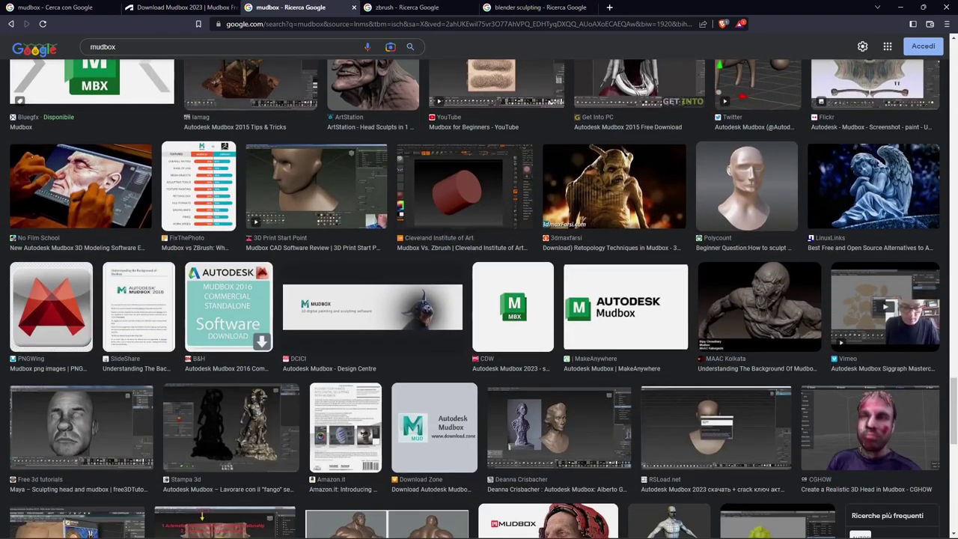
{"action": "scroll", "coordinate": [479, 299], "scroll_direction": "down", "scroll_amount": 1}
{"action": "scroll", "coordinate": [479, 299], "scroll_direction": "down", "scroll_amount": 1}
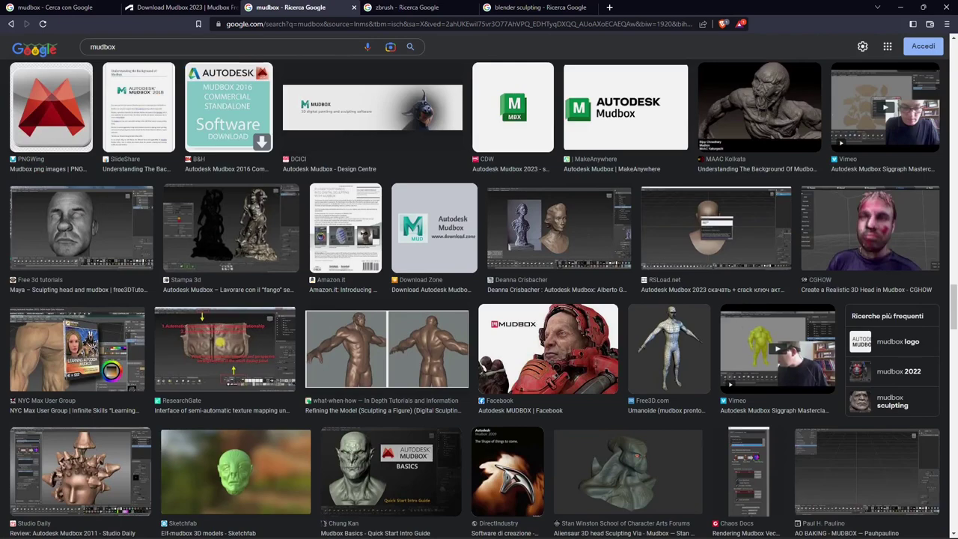
{"action": "scroll", "coordinate": [479, 300], "scroll_direction": "down", "scroll_amount": 2}
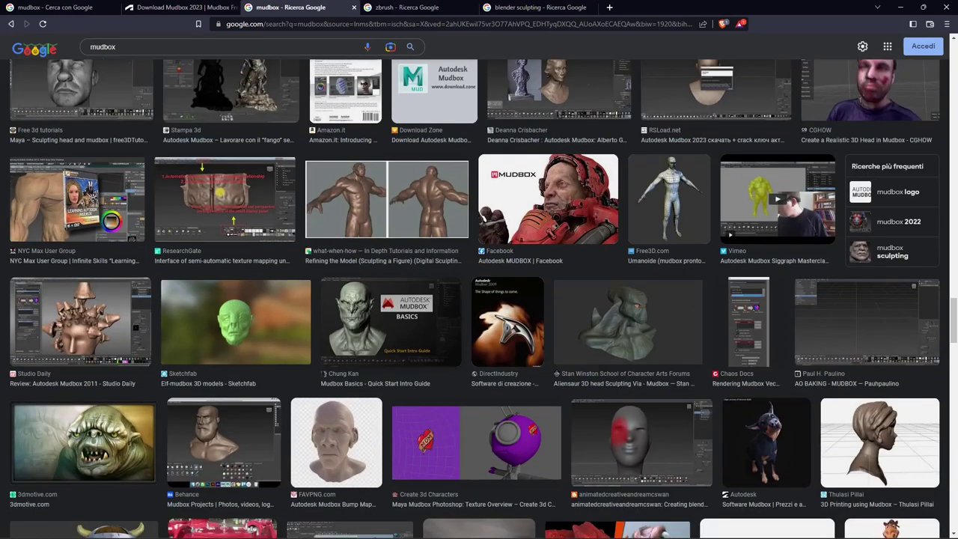
{"action": "scroll", "coordinate": [480, 300], "scroll_direction": "down", "scroll_amount": 1}
{"action": "scroll", "coordinate": [479, 300], "scroll_direction": "down", "scroll_amount": 1}
{"action": "scroll", "coordinate": [479, 299], "scroll_direction": "down", "scroll_amount": 1}
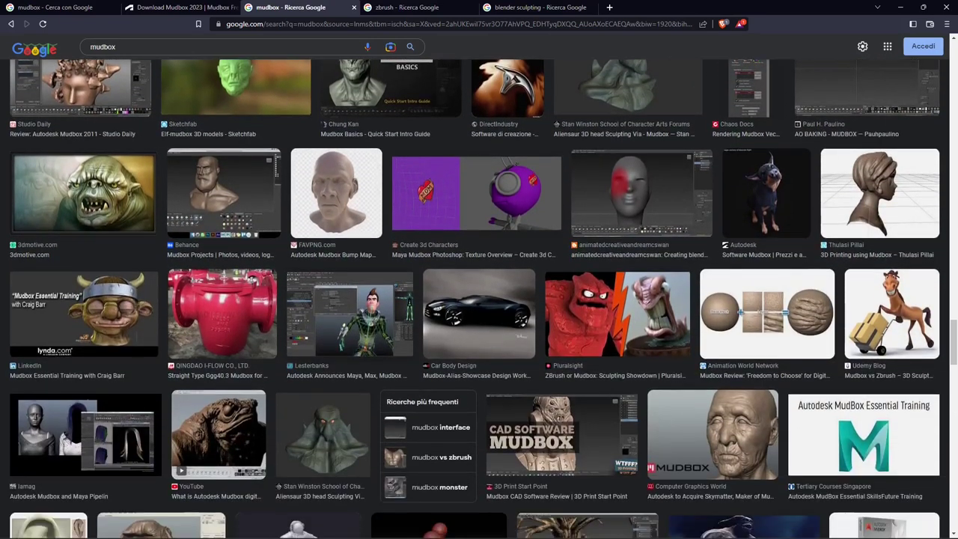
{"action": "scroll", "coordinate": [345, 274], "scroll_direction": "down", "scroll_amount": 1}
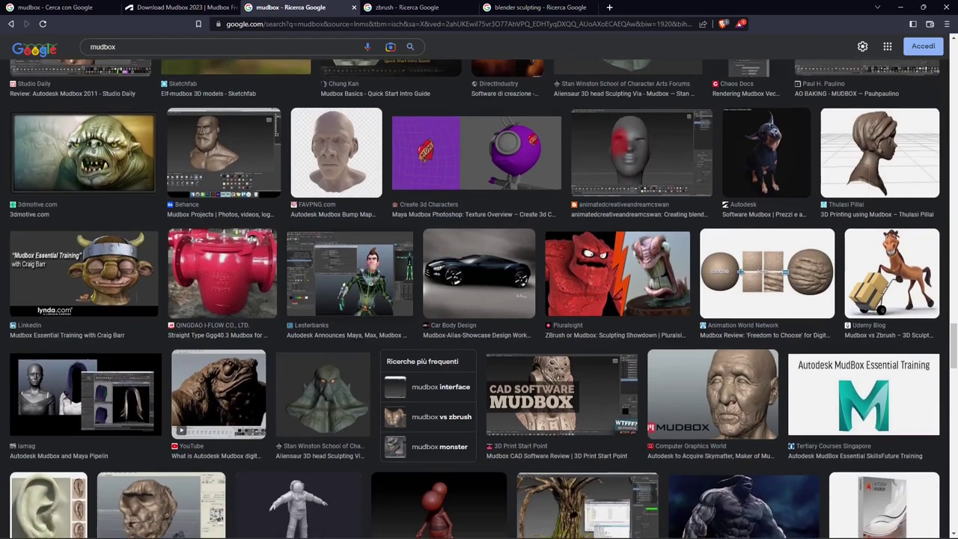
{"action": "scroll", "coordinate": [344, 274], "scroll_direction": "down", "scroll_amount": 1}
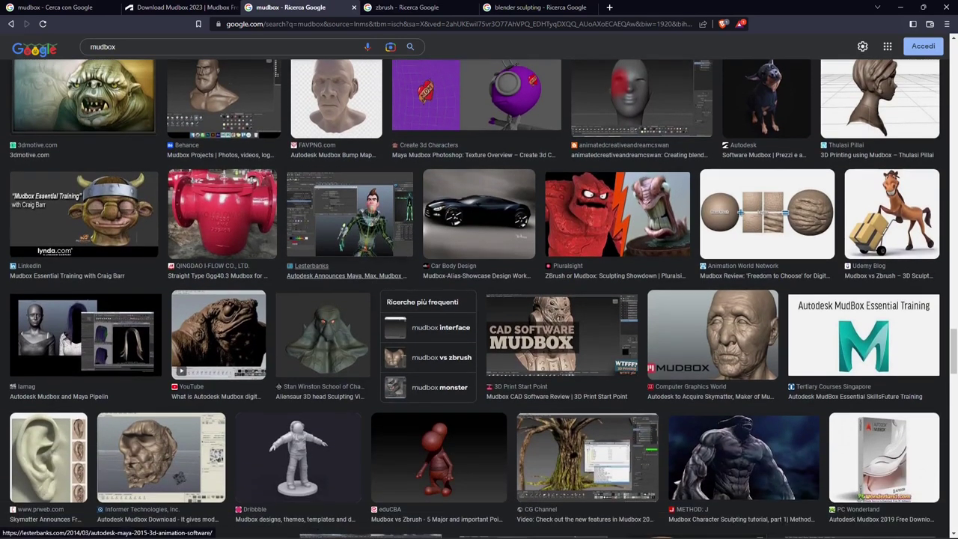
{"action": "scroll", "coordinate": [479, 299], "scroll_direction": "down", "scroll_amount": 1}
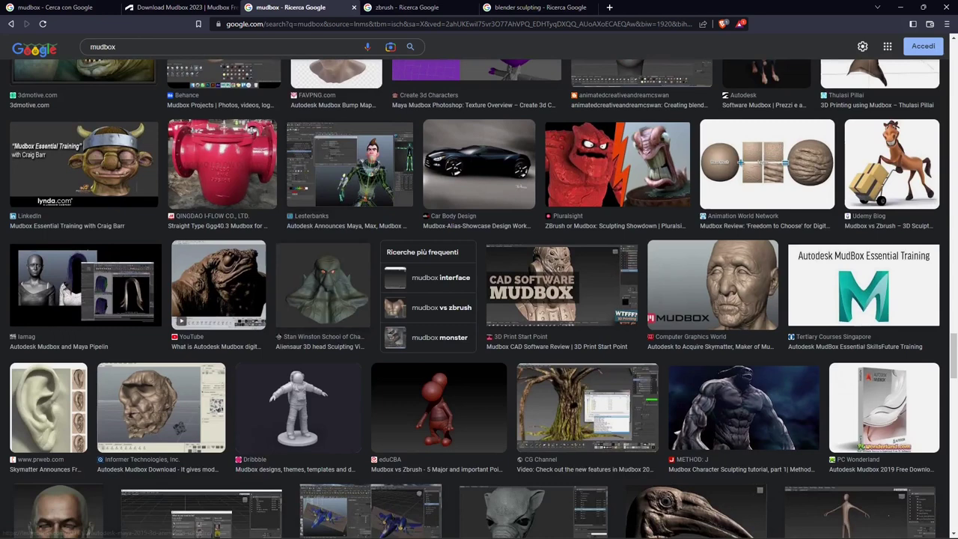
{"action": "scroll", "coordinate": [479, 299], "scroll_direction": "down", "scroll_amount": 1}
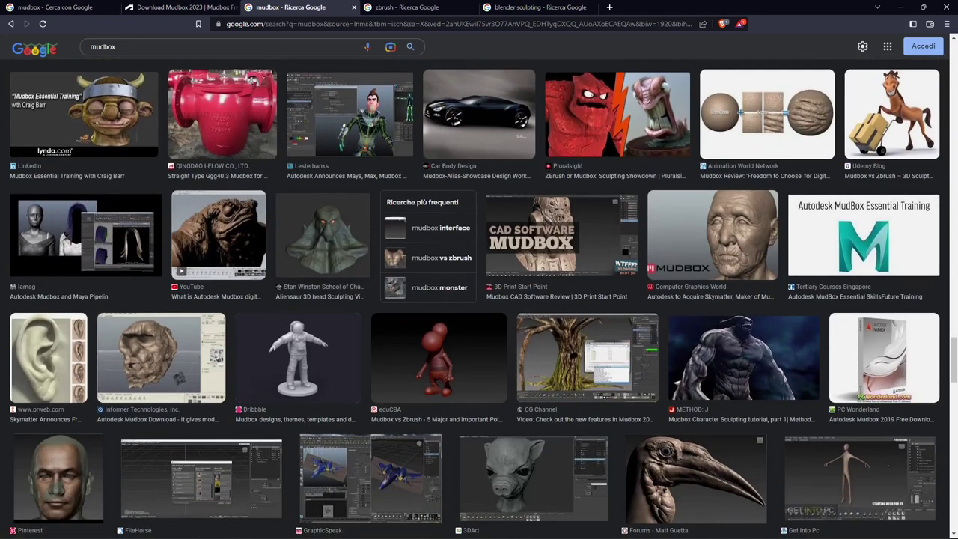
{"action": "scroll", "coordinate": [479, 300], "scroll_direction": "down", "scroll_amount": 1}
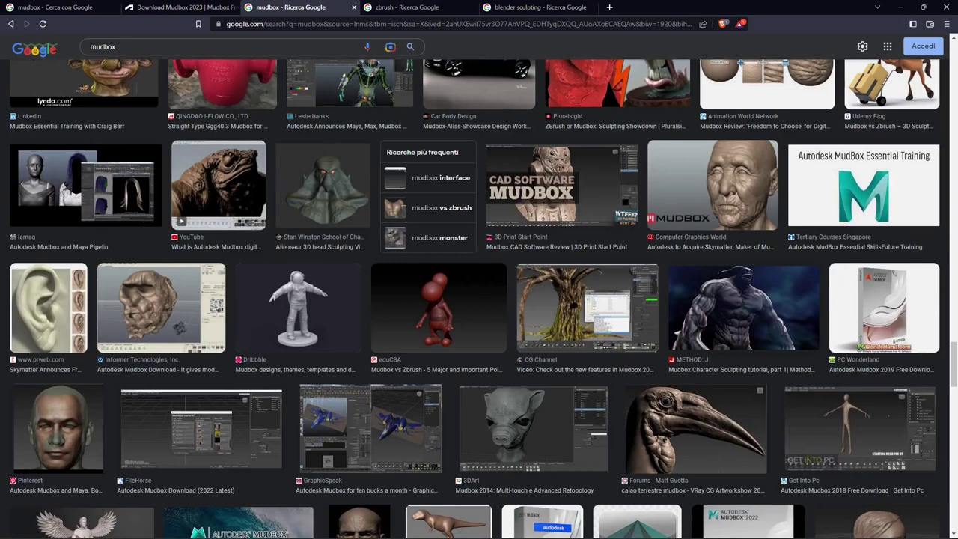
{"action": "scroll", "coordinate": [479, 299], "scroll_direction": "down", "scroll_amount": 2}
{"action": "scroll", "coordinate": [479, 300], "scroll_direction": "down", "scroll_amount": 2}
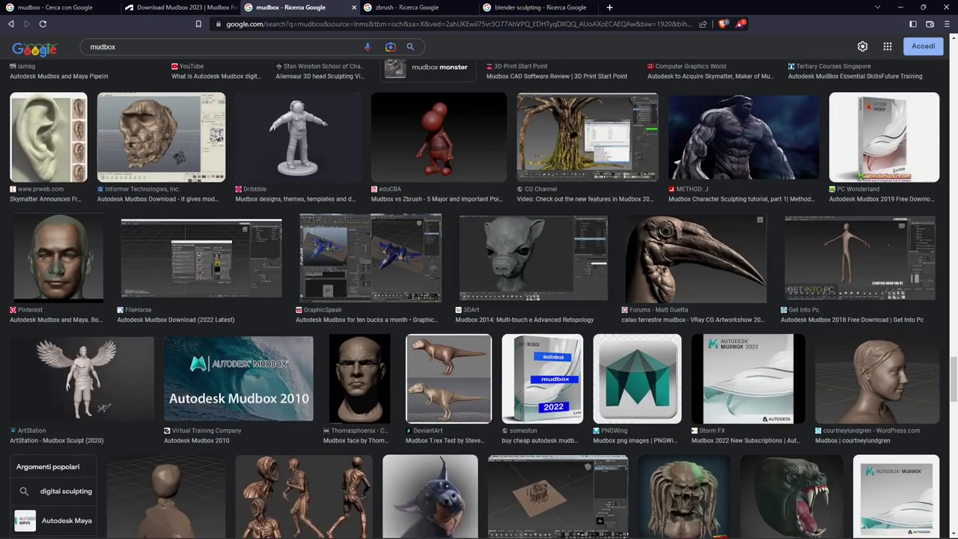
{"action": "scroll", "coordinate": [479, 299], "scroll_direction": "down", "scroll_amount": 1}
{"action": "scroll", "coordinate": [479, 300], "scroll_direction": "down", "scroll_amount": 2}
{"action": "scroll", "coordinate": [480, 300], "scroll_direction": "down", "scroll_amount": 2}
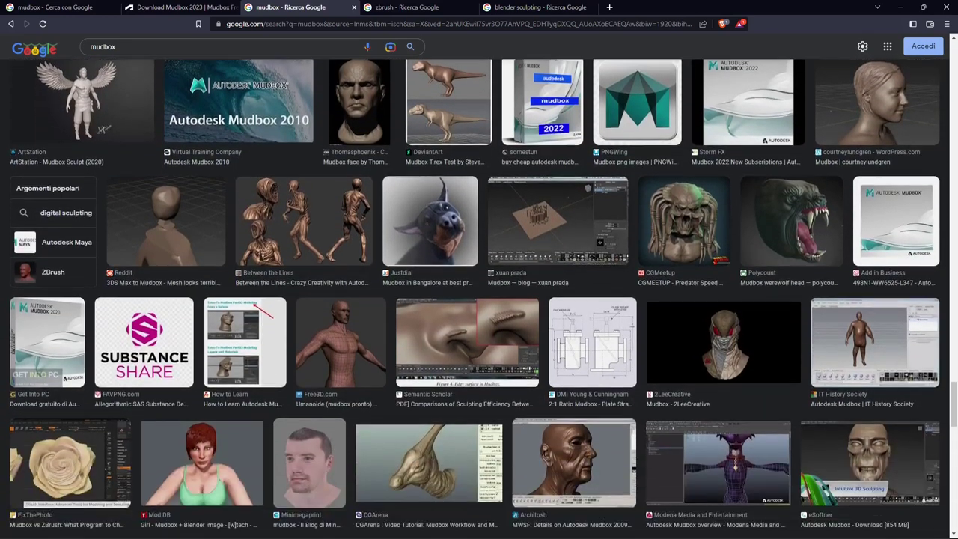
{"action": "scroll", "coordinate": [479, 300], "scroll_direction": "down", "scroll_amount": 1}
{"action": "scroll", "coordinate": [480, 300], "scroll_direction": "down", "scroll_amount": 1}
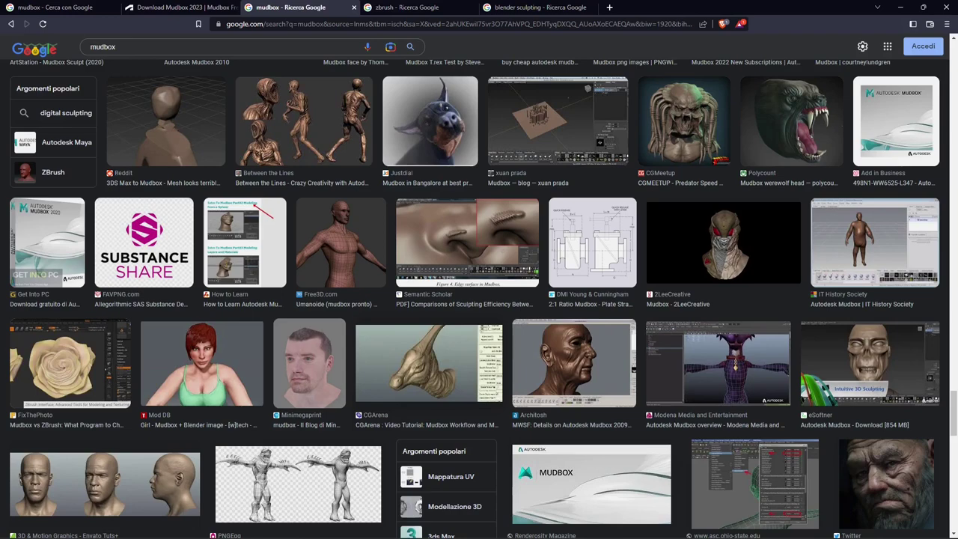
{"action": "scroll", "coordinate": [480, 299], "scroll_direction": "down", "scroll_amount": 2}
{"action": "scroll", "coordinate": [479, 300], "scroll_direction": "down", "scroll_amount": 1}
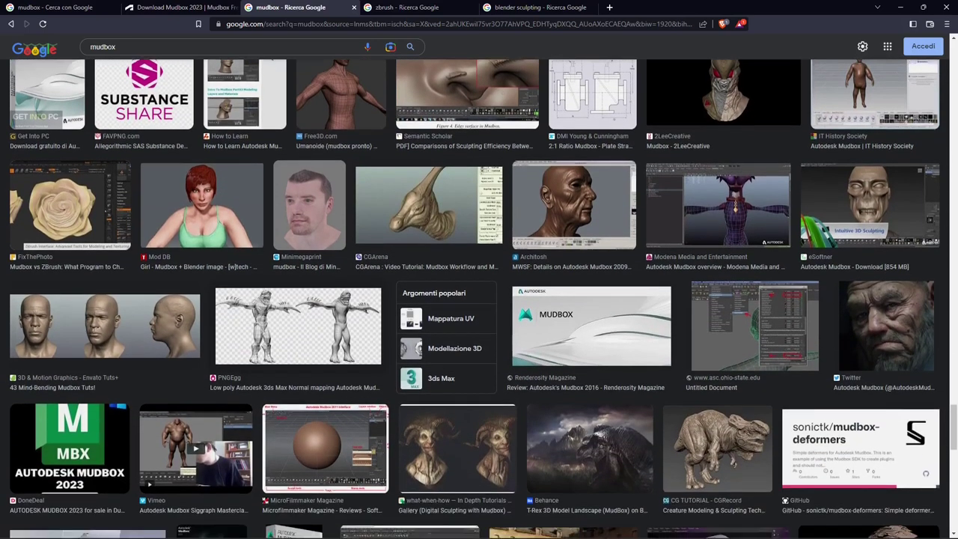
{"action": "scroll", "coordinate": [479, 299], "scroll_direction": "down", "scroll_amount": 2}
{"action": "scroll", "coordinate": [480, 299], "scroll_direction": "down", "scroll_amount": 1}
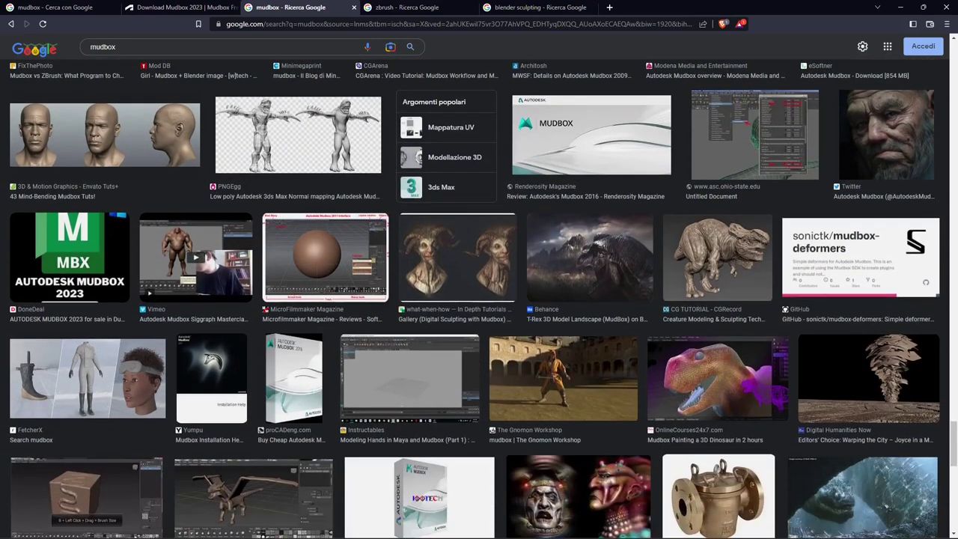
{"action": "scroll", "coordinate": [480, 299], "scroll_direction": "down", "scroll_amount": 1}
{"action": "scroll", "coordinate": [479, 299], "scroll_direction": "down", "scroll_amount": 1}
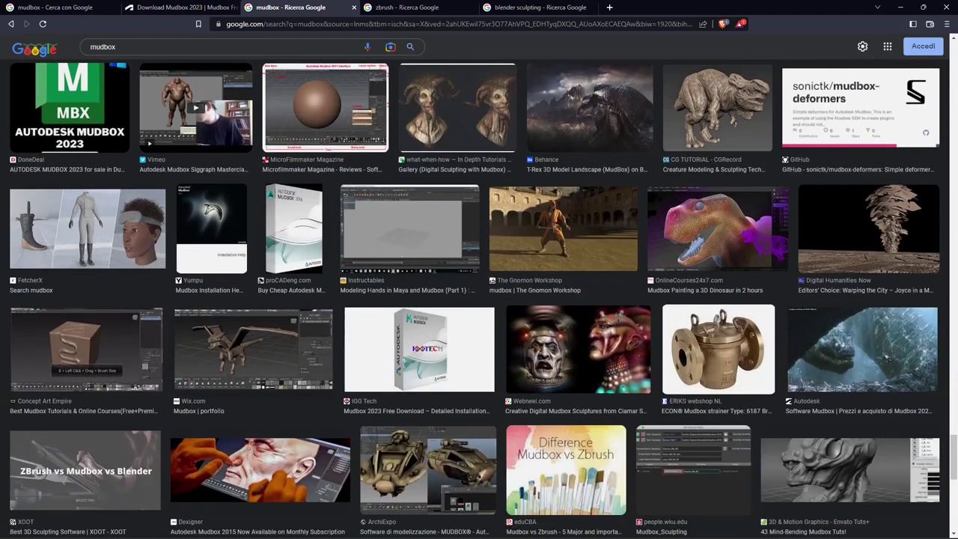
{"action": "scroll", "coordinate": [479, 299], "scroll_direction": "down", "scroll_amount": 1}
{"action": "scroll", "coordinate": [255, 331], "scroll_direction": "down", "scroll_amount": 1}
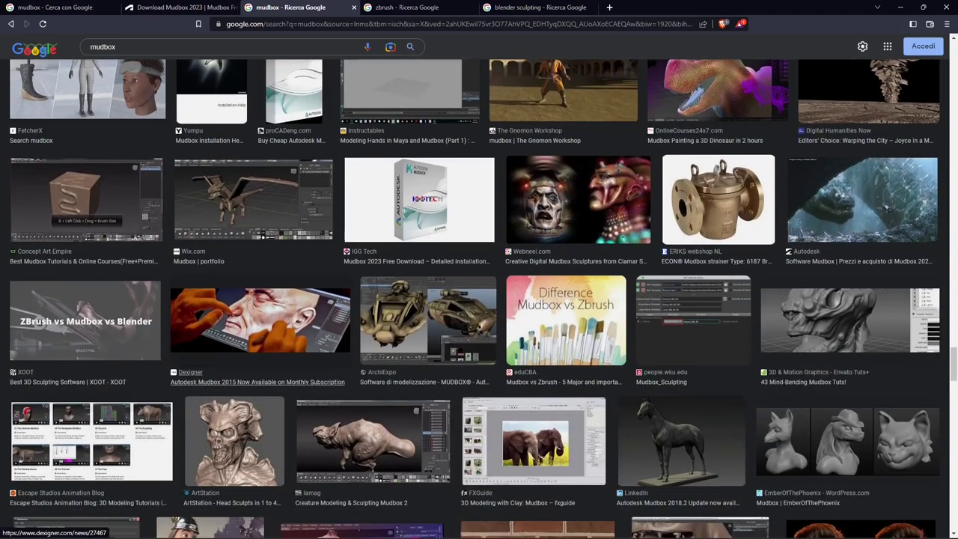
{"action": "scroll", "coordinate": [254, 332], "scroll_direction": "down", "scroll_amount": 1}
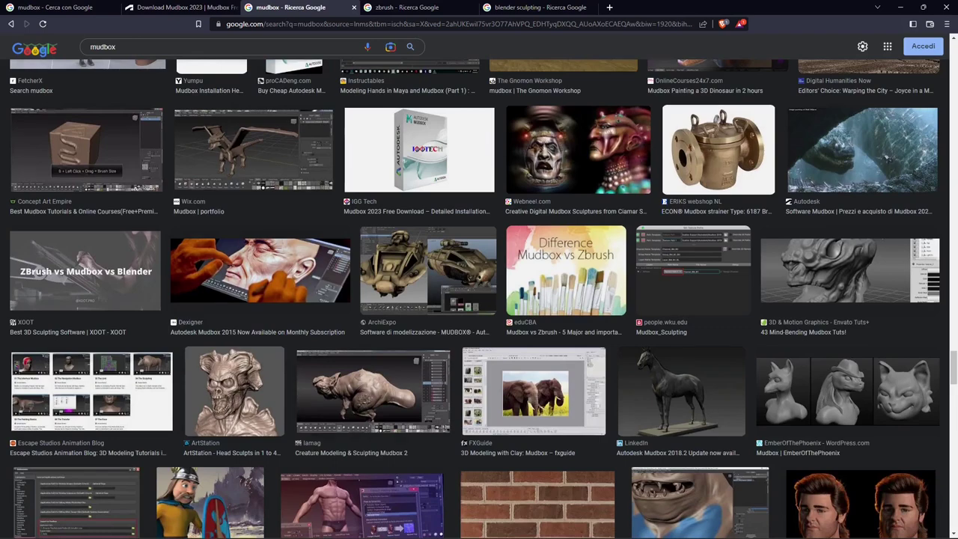
{"action": "scroll", "coordinate": [479, 300], "scroll_direction": "down", "scroll_amount": 1}
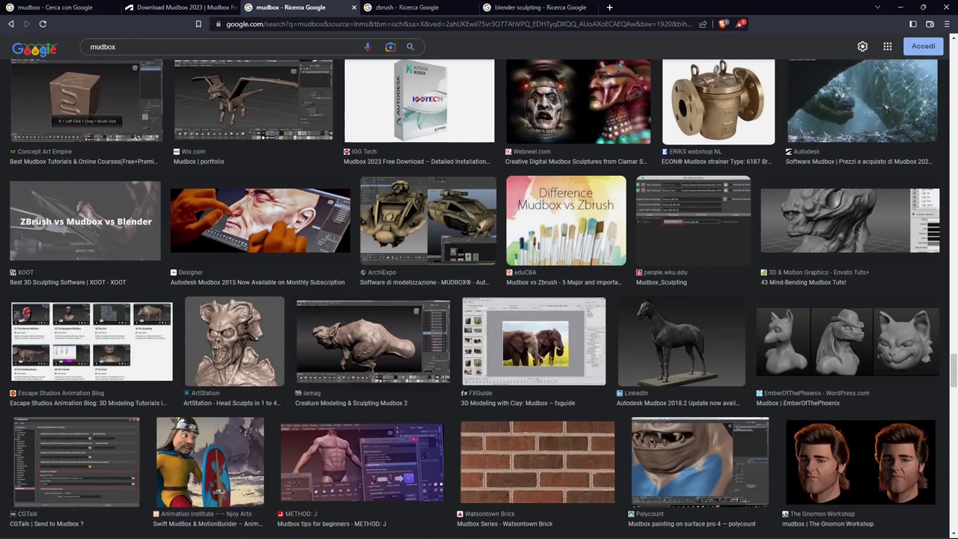
{"action": "scroll", "coordinate": [480, 300], "scroll_direction": "down", "scroll_amount": 2}
{"action": "scroll", "coordinate": [480, 300], "scroll_direction": "down", "scroll_amount": 1}
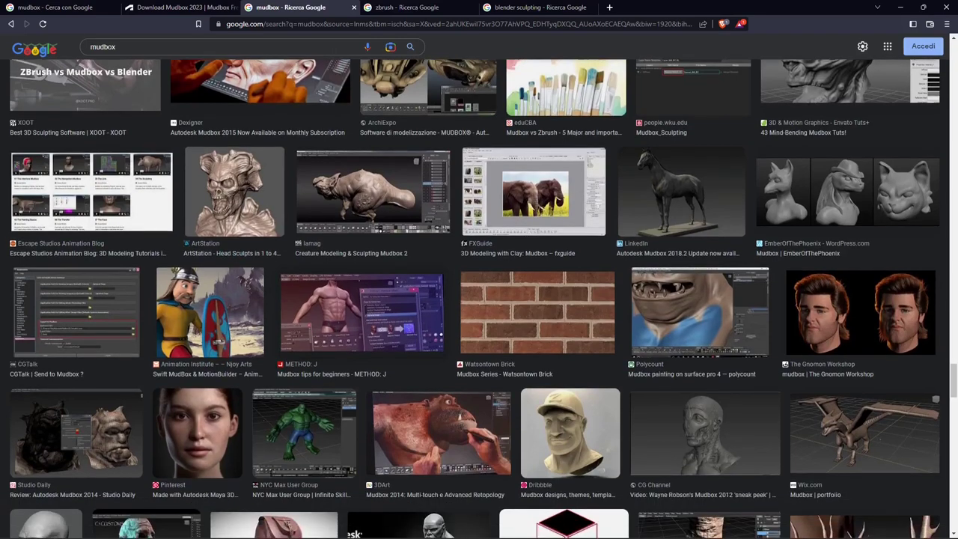
{"action": "scroll", "coordinate": [479, 299], "scroll_direction": "down", "scroll_amount": 1}
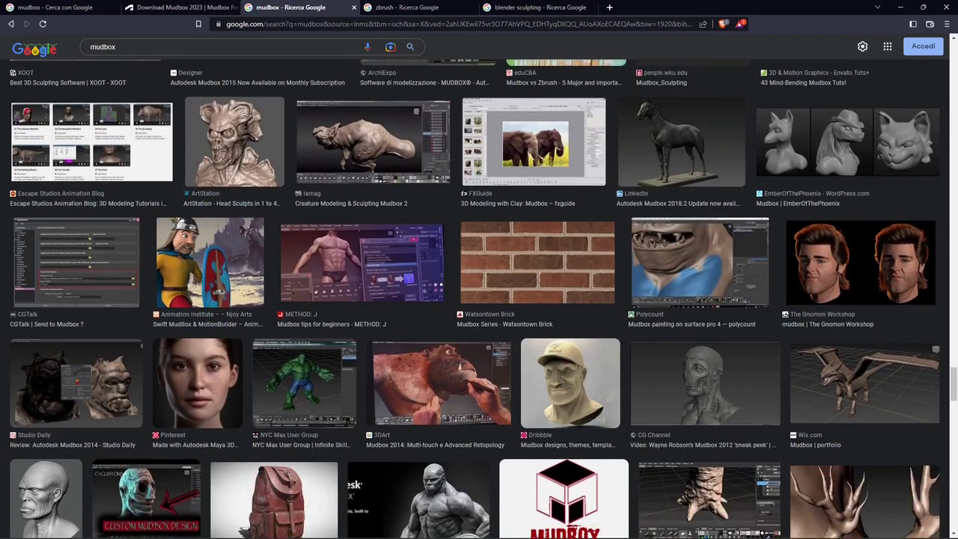
{"action": "scroll", "coordinate": [480, 299], "scroll_direction": "down", "scroll_amount": 2}
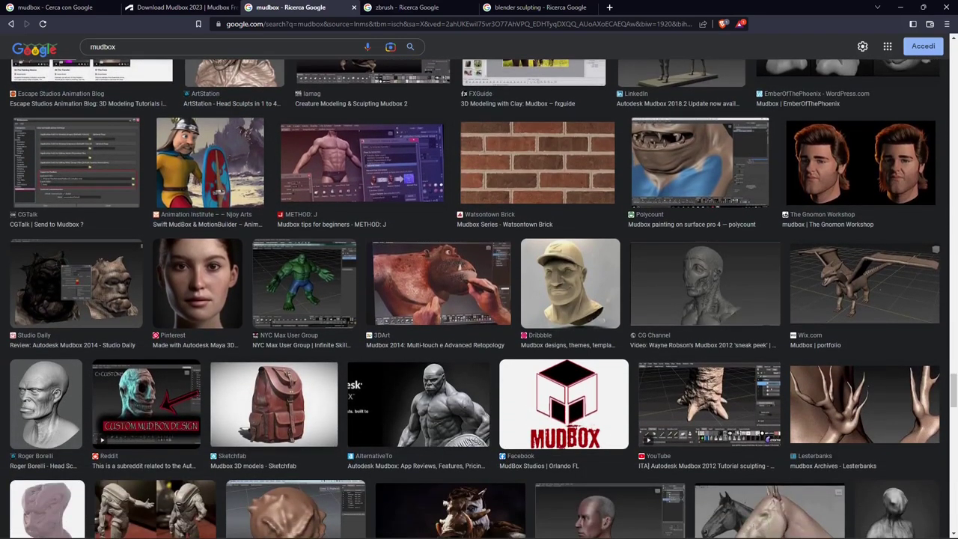
{"action": "scroll", "coordinate": [255, 366], "scroll_direction": "down", "scroll_amount": 2}
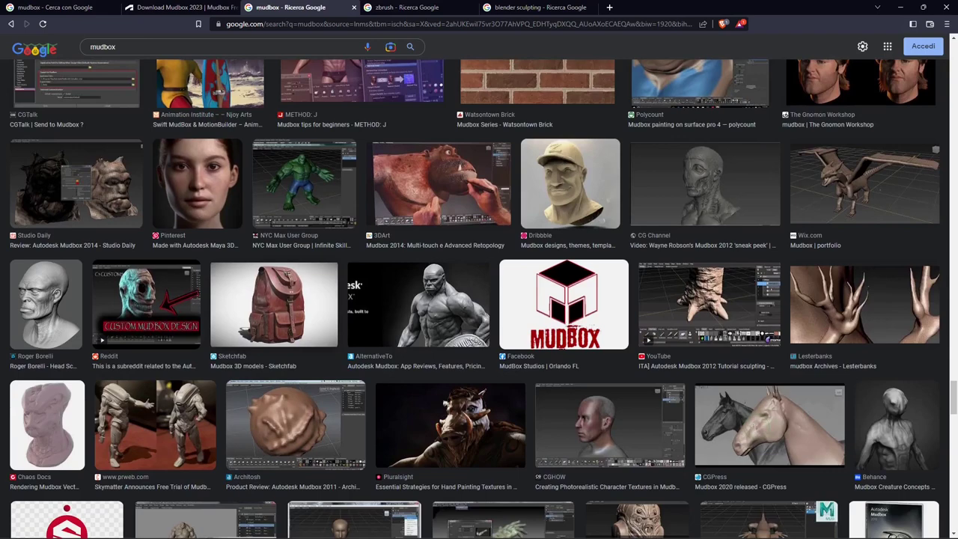
{"action": "scroll", "coordinate": [479, 299], "scroll_direction": "down", "scroll_amount": 2}
{"action": "scroll", "coordinate": [479, 299], "scroll_direction": "down", "scroll_amount": 2}
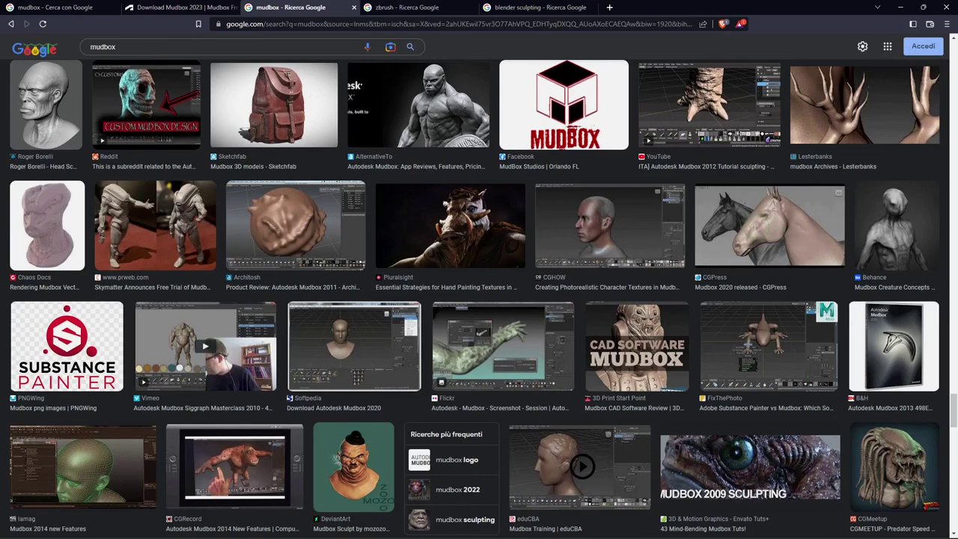
{"action": "scroll", "coordinate": [479, 299], "scroll_direction": "down", "scroll_amount": 3}
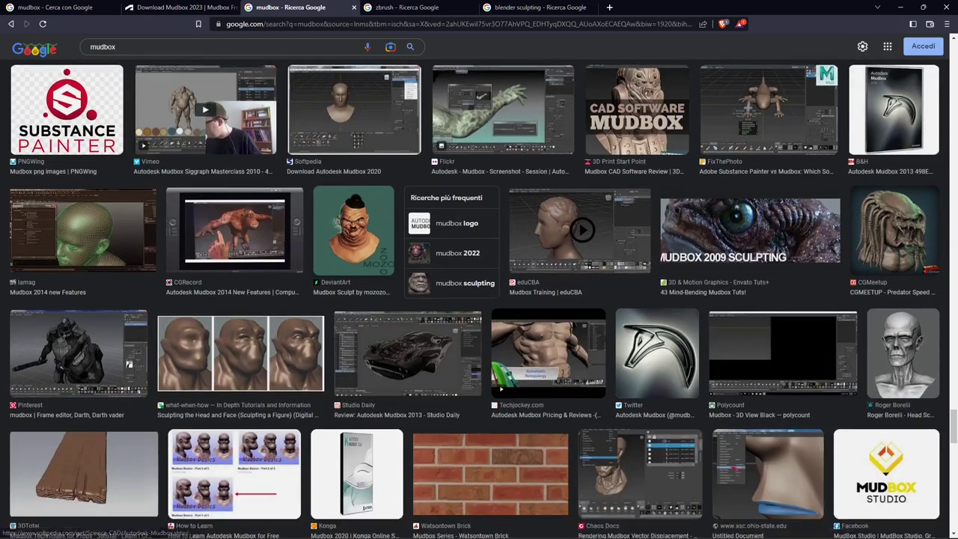
{"action": "scroll", "coordinate": [479, 299], "scroll_direction": "down", "scroll_amount": 4}
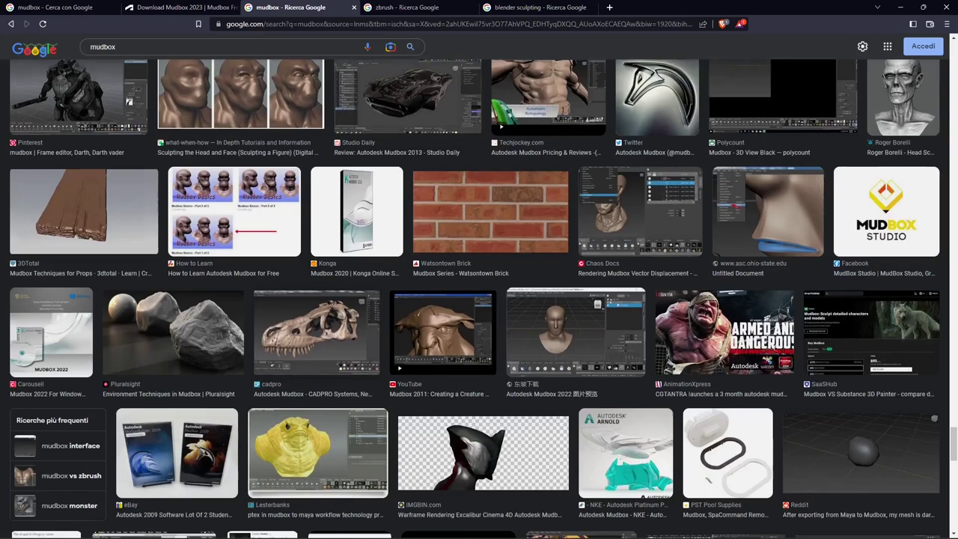
{"action": "scroll", "coordinate": [479, 300], "scroll_direction": "down", "scroll_amount": 1}
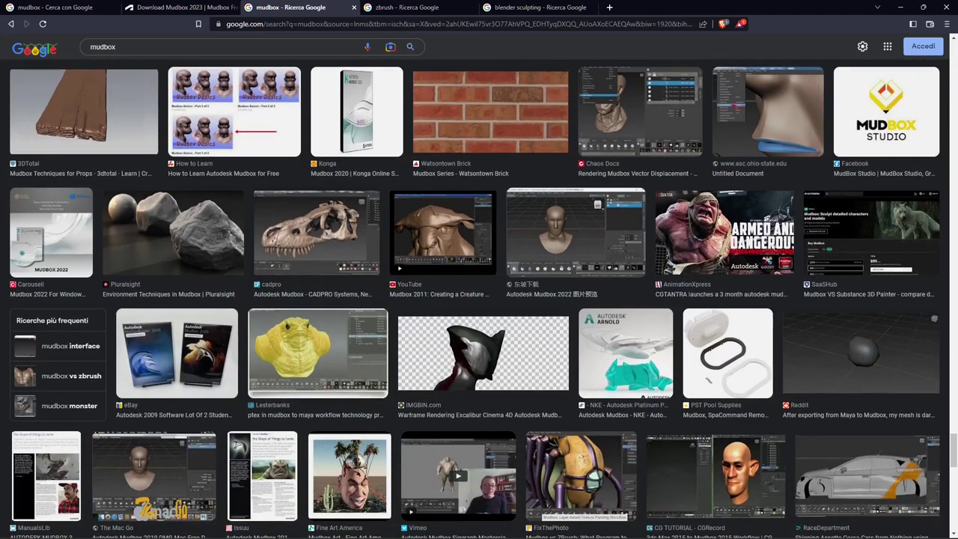
{"action": "scroll", "coordinate": [479, 300], "scroll_direction": "down", "scroll_amount": 1}
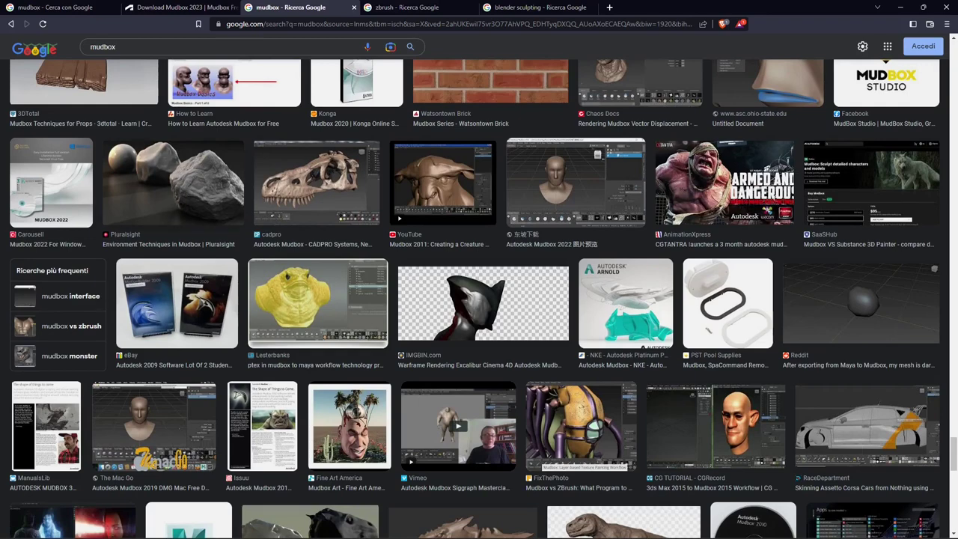
{"action": "scroll", "coordinate": [317, 114], "scroll_direction": "down", "scroll_amount": 2}
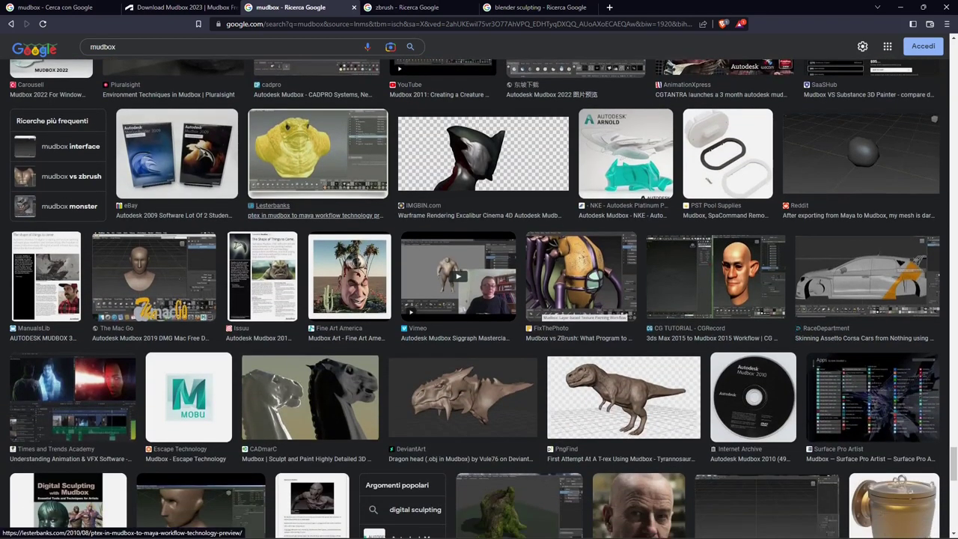
{"action": "scroll", "coordinate": [318, 114], "scroll_direction": "down", "scroll_amount": 2}
{"action": "scroll", "coordinate": [318, 114], "scroll_direction": "down", "scroll_amount": 1}
{"action": "scroll", "coordinate": [318, 114], "scroll_direction": "down", "scroll_amount": 1}
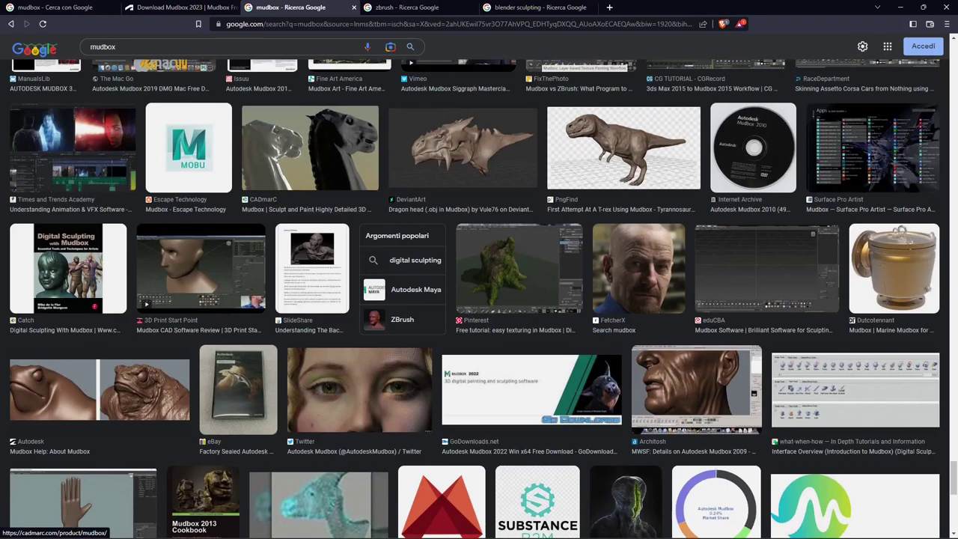
{"action": "scroll", "coordinate": [317, 114], "scroll_direction": "down", "scroll_amount": 1}
{"action": "scroll", "coordinate": [317, 271], "scroll_direction": "down", "scroll_amount": 1}
{"action": "scroll", "coordinate": [318, 271], "scroll_direction": "down", "scroll_amount": 1}
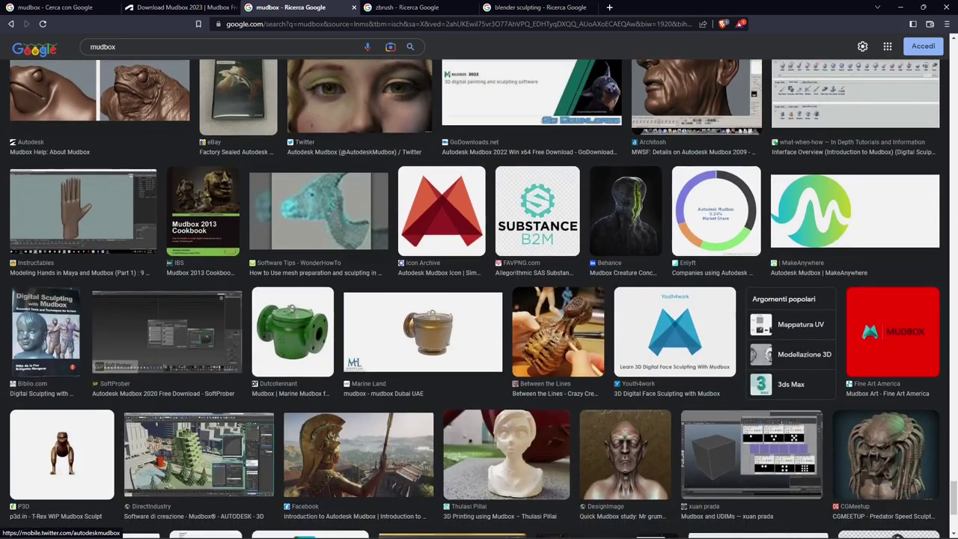
{"action": "scroll", "coordinate": [318, 271], "scroll_direction": "down", "scroll_amount": 3}
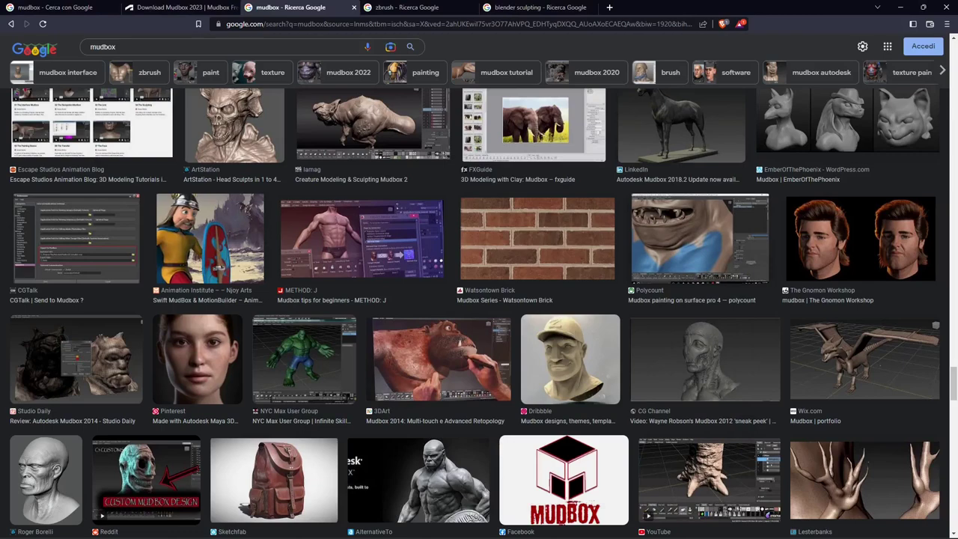
Return to the top of the mudbox results and bring up the zbrush image results.
{"action": "scroll", "coordinate": [480, 315], "scroll_direction": "up", "scroll_amount": 4}
{"action": "scroll", "coordinate": [480, 314], "scroll_direction": "up", "scroll_amount": 3}
{"action": "scroll", "coordinate": [479, 315], "scroll_direction": "up", "scroll_amount": 2}
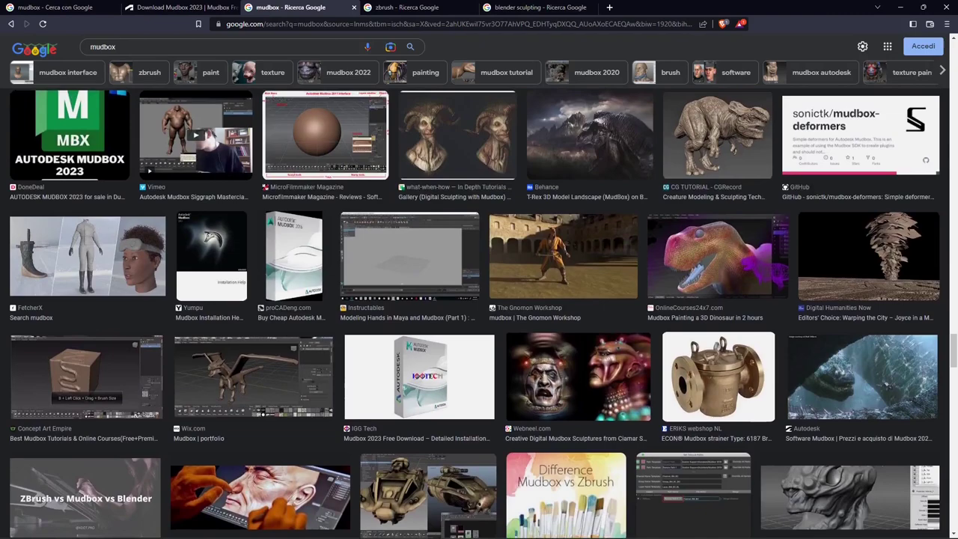
{"action": "scroll", "coordinate": [480, 314], "scroll_direction": "up", "scroll_amount": 2}
{"action": "scroll", "coordinate": [479, 315], "scroll_direction": "up", "scroll_amount": 2}
{"action": "scroll", "coordinate": [480, 314], "scroll_direction": "up", "scroll_amount": 1}
{"action": "scroll", "coordinate": [678, 397], "scroll_direction": "up", "scroll_amount": 2}
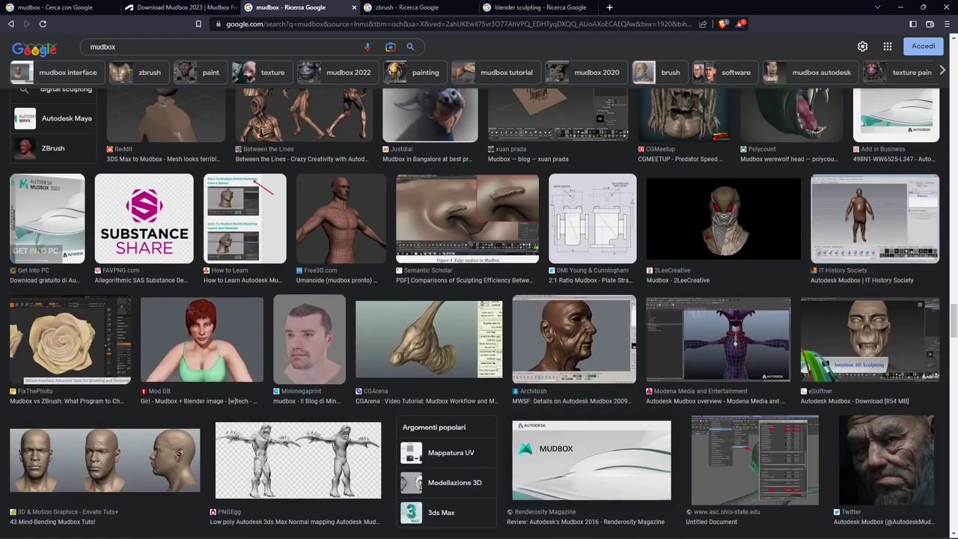
{"action": "scroll", "coordinate": [678, 396], "scroll_direction": "up", "scroll_amount": 2}
{"action": "scroll", "coordinate": [678, 397], "scroll_direction": "up", "scroll_amount": 2}
{"action": "scroll", "coordinate": [678, 374], "scroll_direction": "up", "scroll_amount": 1}
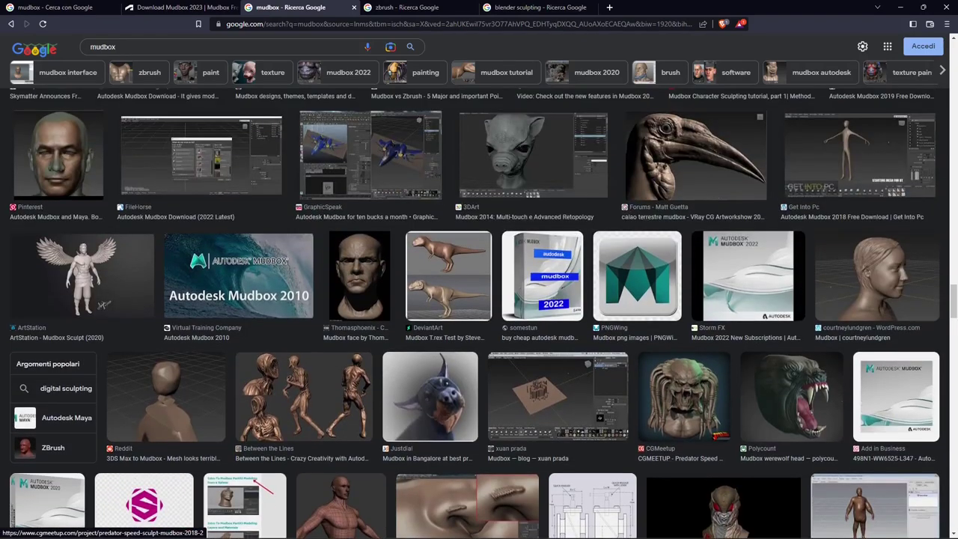
{"action": "scroll", "coordinate": [677, 374], "scroll_direction": "up", "scroll_amount": 2}
{"action": "scroll", "coordinate": [678, 374], "scroll_direction": "up", "scroll_amount": 1}
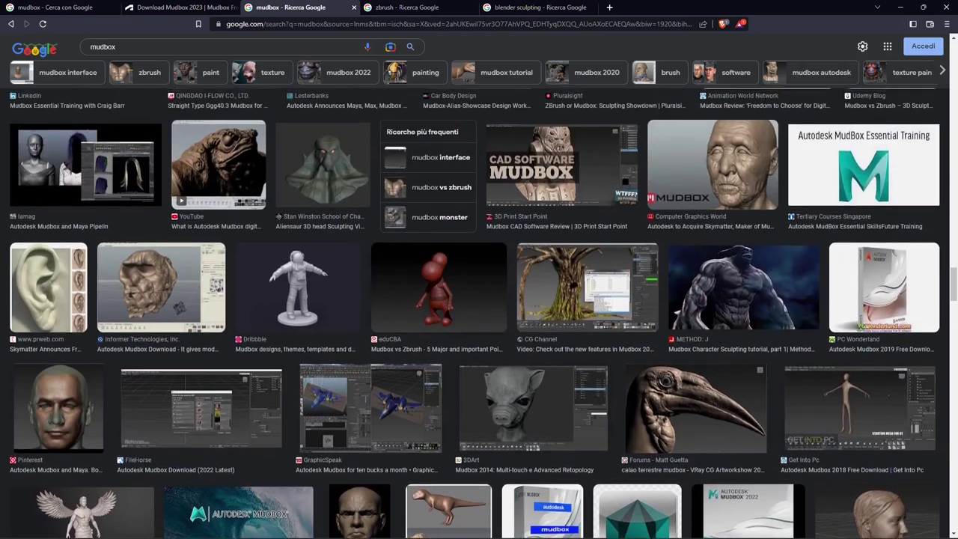
{"action": "scroll", "coordinate": [479, 315], "scroll_direction": "up", "scroll_amount": 1}
{"action": "scroll", "coordinate": [479, 314], "scroll_direction": "up", "scroll_amount": 2}
{"action": "scroll", "coordinate": [479, 314], "scroll_direction": "up", "scroll_amount": 1}
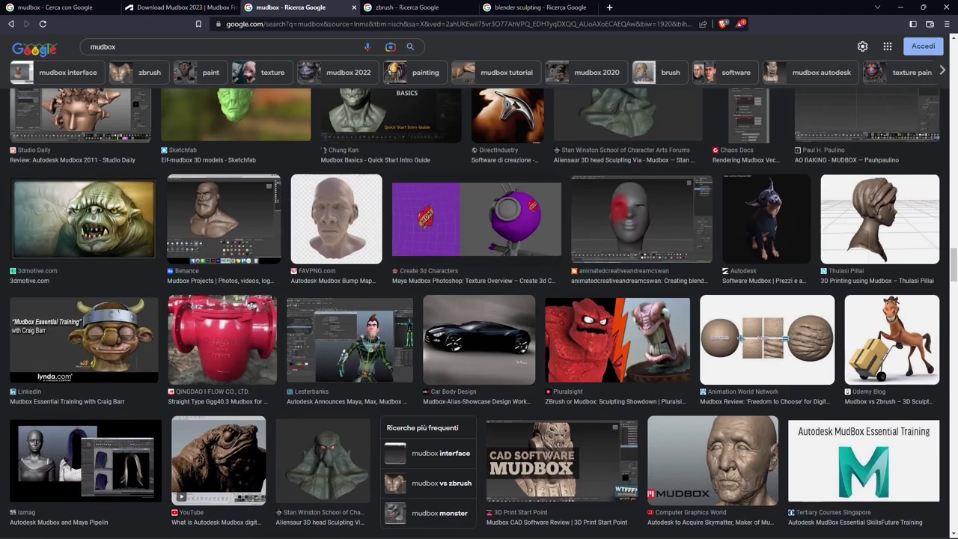
{"action": "scroll", "coordinate": [479, 315], "scroll_direction": "up", "scroll_amount": 2}
{"action": "scroll", "coordinate": [479, 314], "scroll_direction": "up", "scroll_amount": 1}
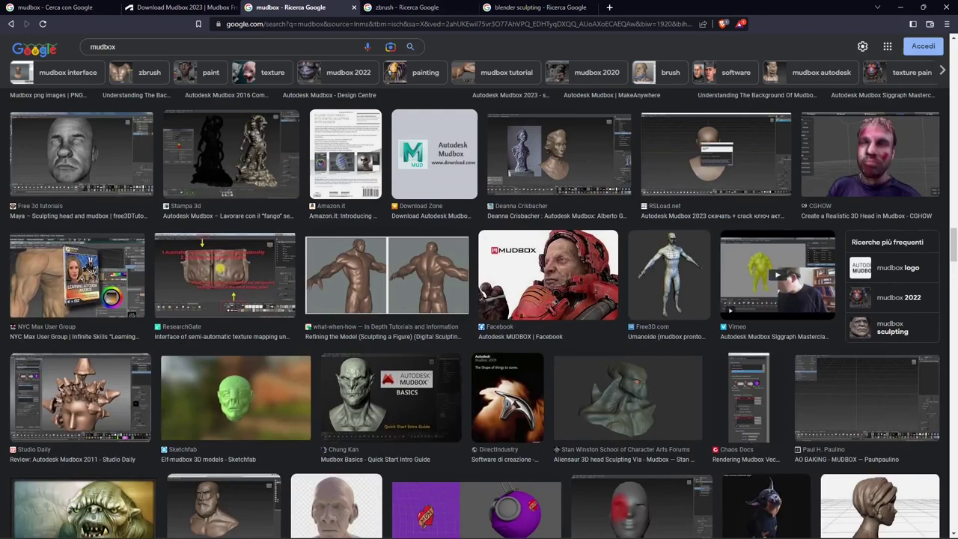
{"action": "scroll", "coordinate": [479, 314], "scroll_direction": "up", "scroll_amount": 5}
{"action": "left_click", "coordinate": [408, 7]}
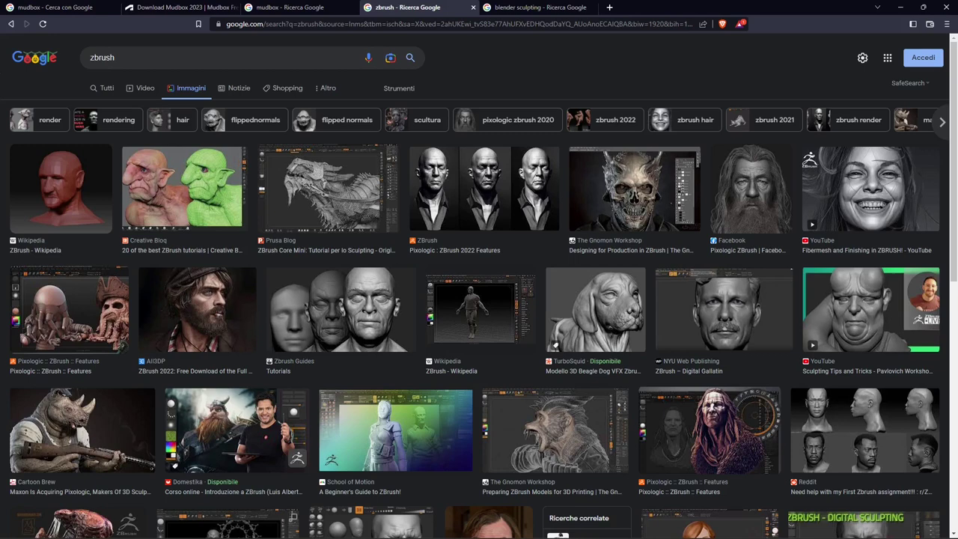
Bring up the 'blender sculpting' Google Images results.
{"action": "key", "text": "ctrl+Tab"}
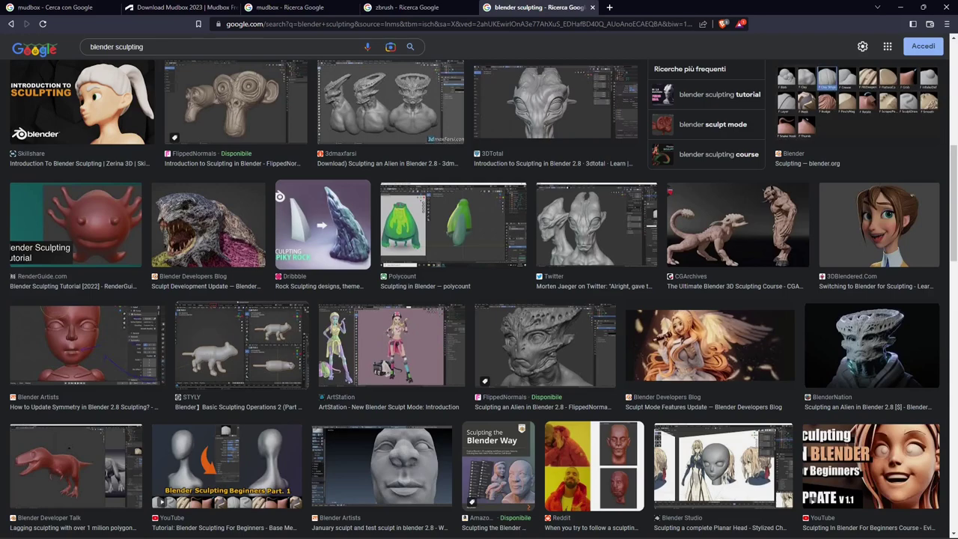
Browse down the blender sculpting images past alien heads and tutorial thumbnails.
{"action": "scroll", "coordinate": [464, 237], "scroll_direction": "down", "scroll_amount": 5}
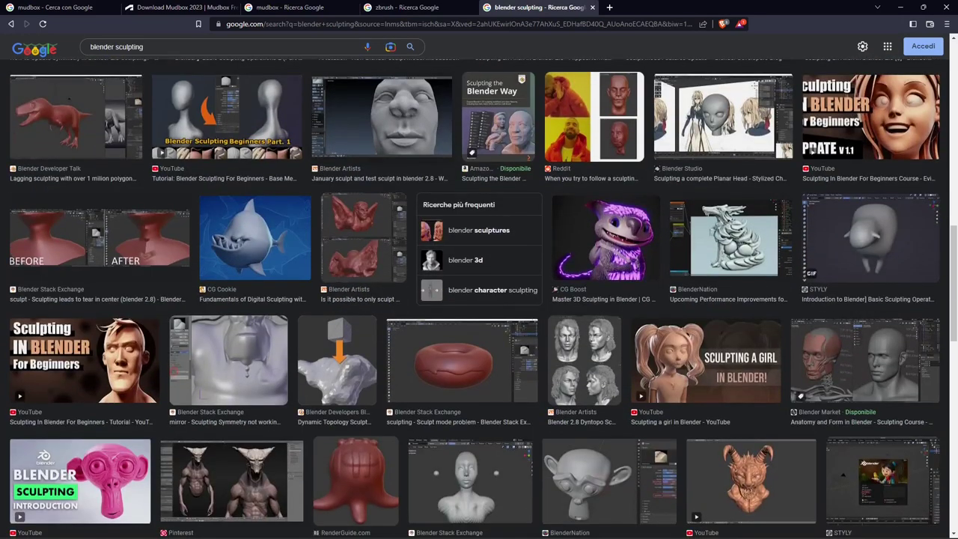
{"action": "scroll", "coordinate": [464, 237], "scroll_direction": "down", "scroll_amount": 2}
{"action": "scroll", "coordinate": [465, 237], "scroll_direction": "down", "scroll_amount": 2}
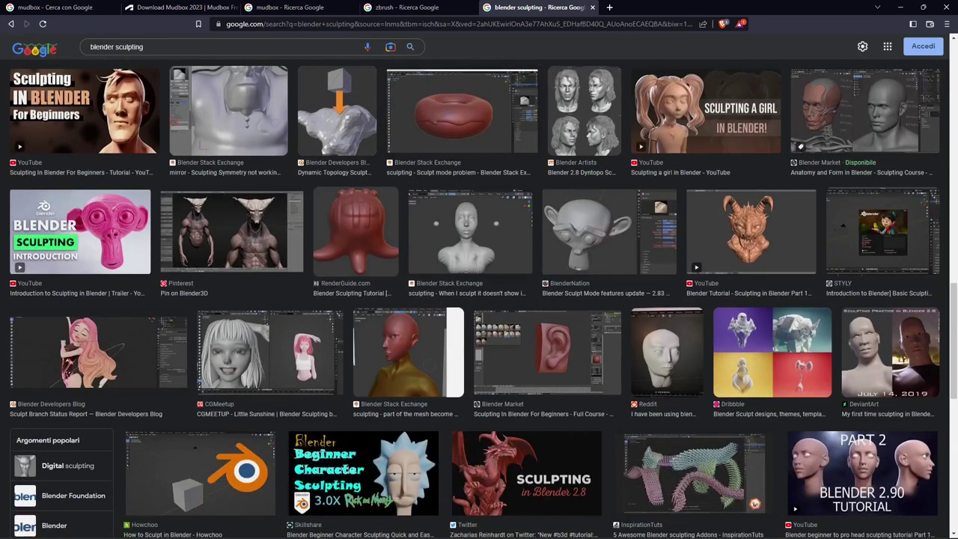
{"action": "scroll", "coordinate": [464, 237], "scroll_direction": "down", "scroll_amount": 1}
{"action": "scroll", "coordinate": [375, 285], "scroll_direction": "down", "scroll_amount": 2}
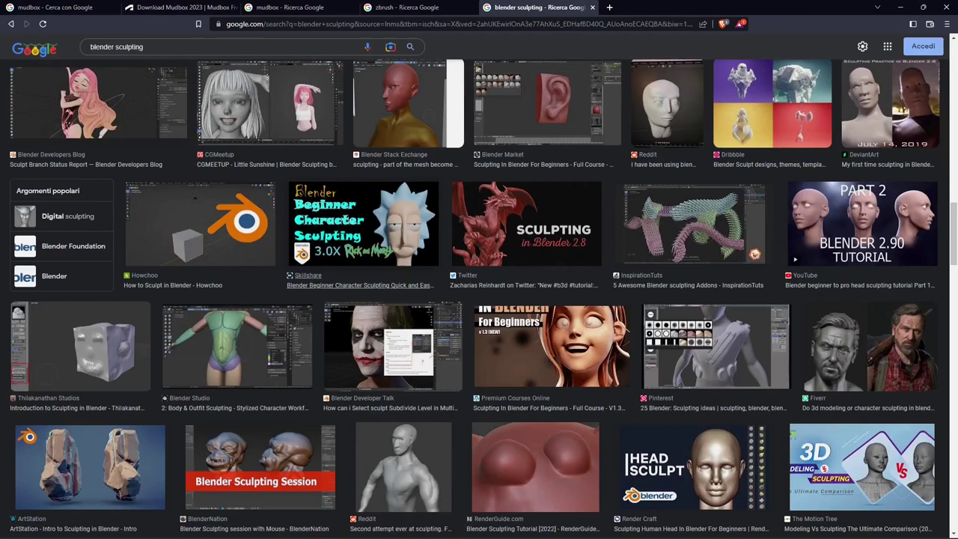
{"action": "scroll", "coordinate": [479, 299], "scroll_direction": "down", "scroll_amount": 2}
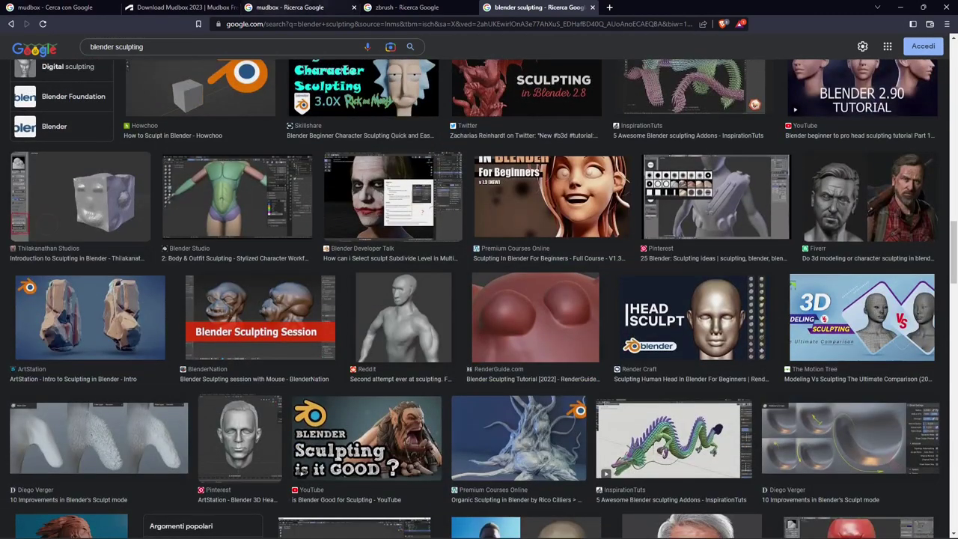
{"action": "scroll", "coordinate": [479, 299], "scroll_direction": "down", "scroll_amount": 3}
{"action": "scroll", "coordinate": [480, 300], "scroll_direction": "down", "scroll_amount": 2}
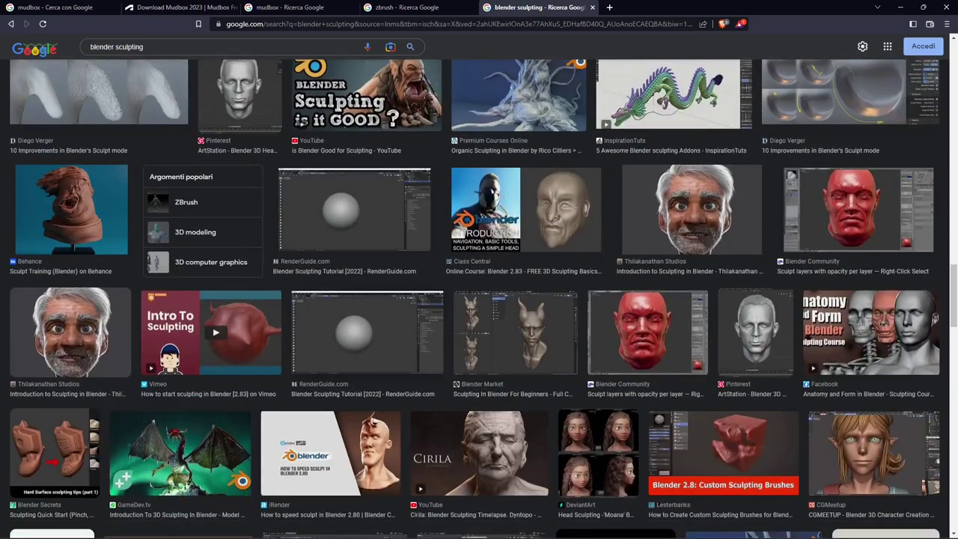
{"action": "scroll", "coordinate": [479, 300], "scroll_direction": "down", "scroll_amount": 2}
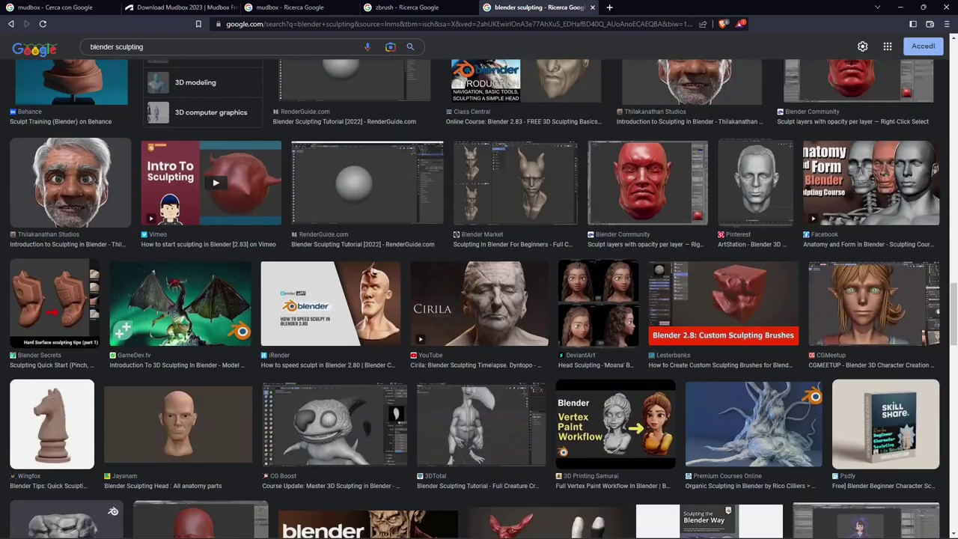
{"action": "scroll", "coordinate": [479, 299], "scroll_direction": "down", "scroll_amount": 2}
{"action": "scroll", "coordinate": [479, 299], "scroll_direction": "down", "scroll_amount": 2}
{"action": "scroll", "coordinate": [479, 299], "scroll_direction": "down", "scroll_amount": 2}
{"action": "scroll", "coordinate": [479, 299], "scroll_direction": "down", "scroll_amount": 2}
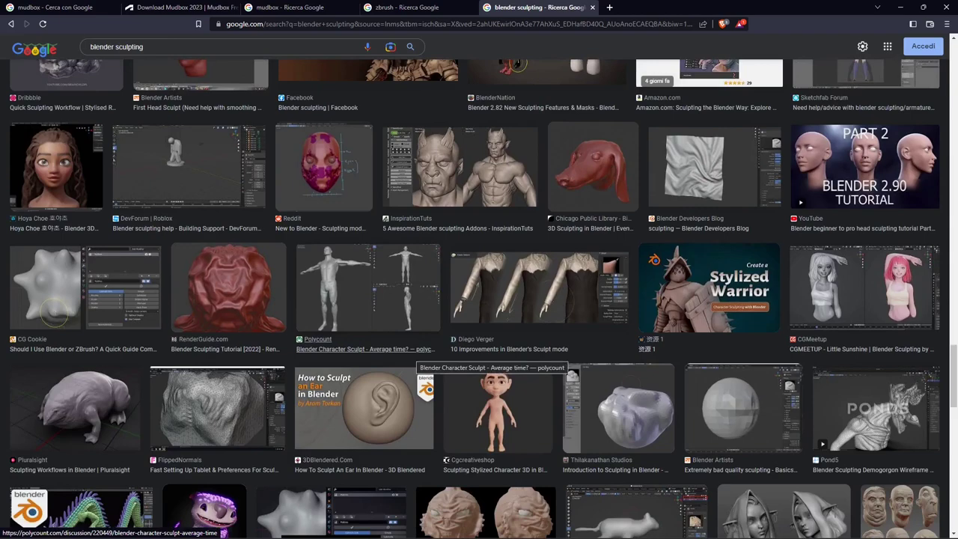
{"action": "scroll", "coordinate": [420, 352], "scroll_direction": "down", "scroll_amount": 1}
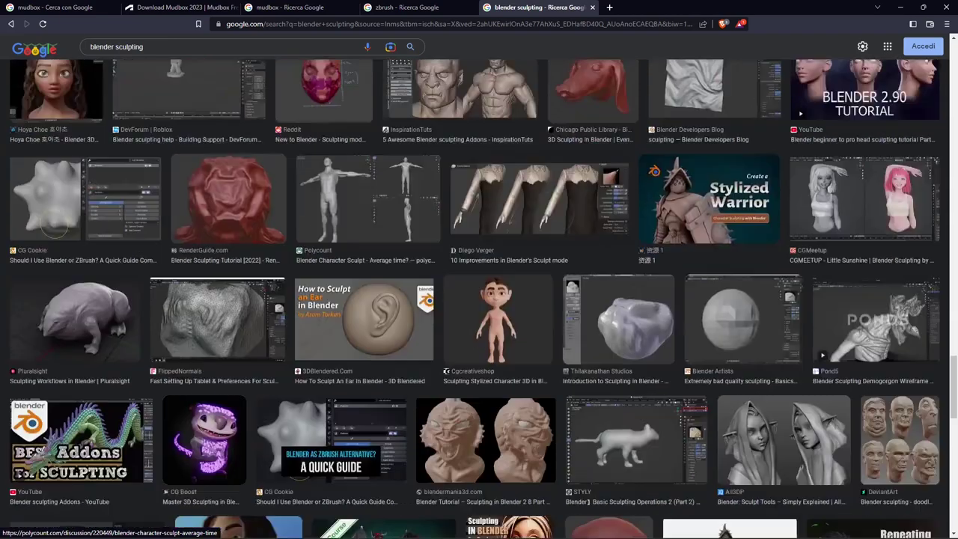
{"action": "scroll", "coordinate": [419, 352], "scroll_direction": "down", "scroll_amount": 3}
{"action": "scroll", "coordinate": [420, 352], "scroll_direction": "down", "scroll_amount": 1}
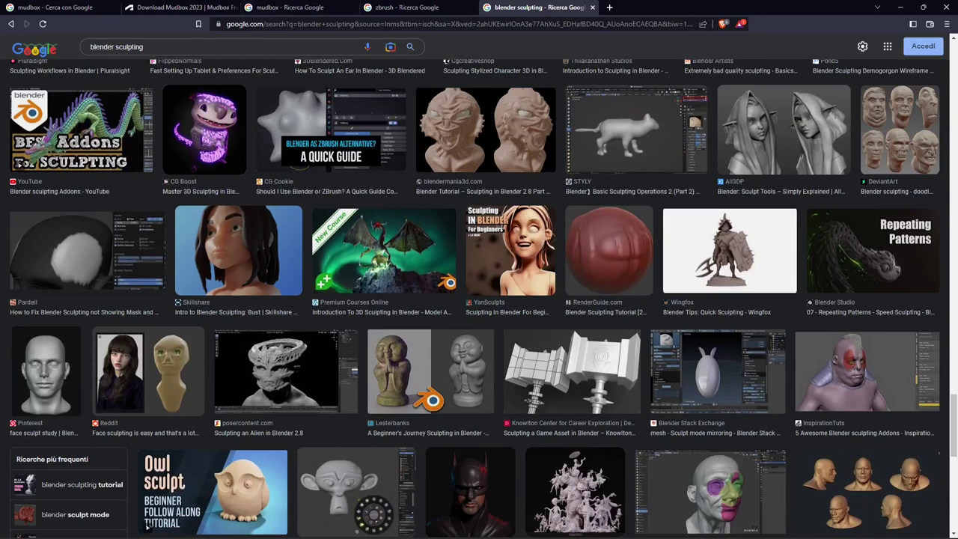
{"action": "scroll", "coordinate": [479, 300], "scroll_direction": "down", "scroll_amount": 1}
{"action": "scroll", "coordinate": [480, 300], "scroll_direction": "down", "scroll_amount": 3}
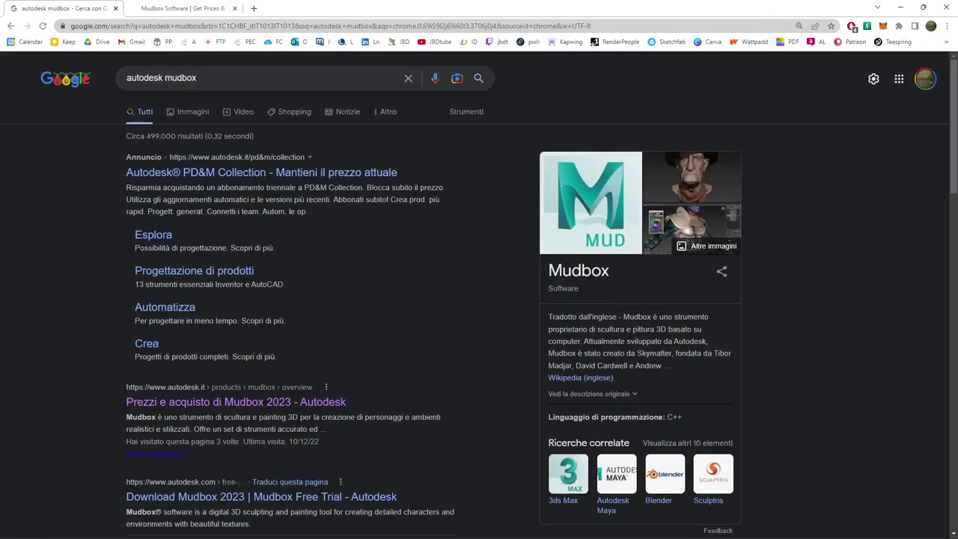
Open the 'Prezzi e acquisto di Mudbox 2023 - Autodesk' product page.
{"action": "double_click", "coordinate": [145, 78]}
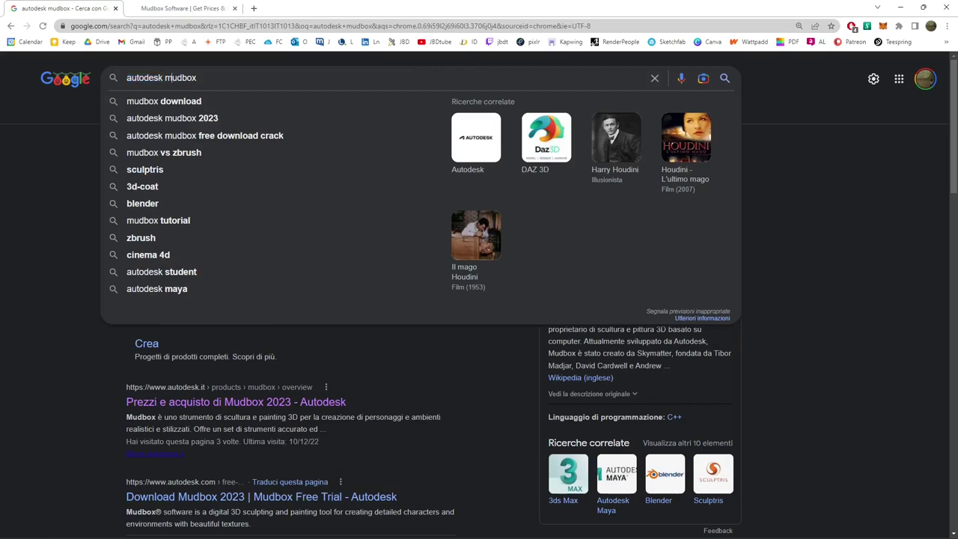
{"action": "double_click", "coordinate": [180, 78]}
{"action": "key", "text": "Escape"}
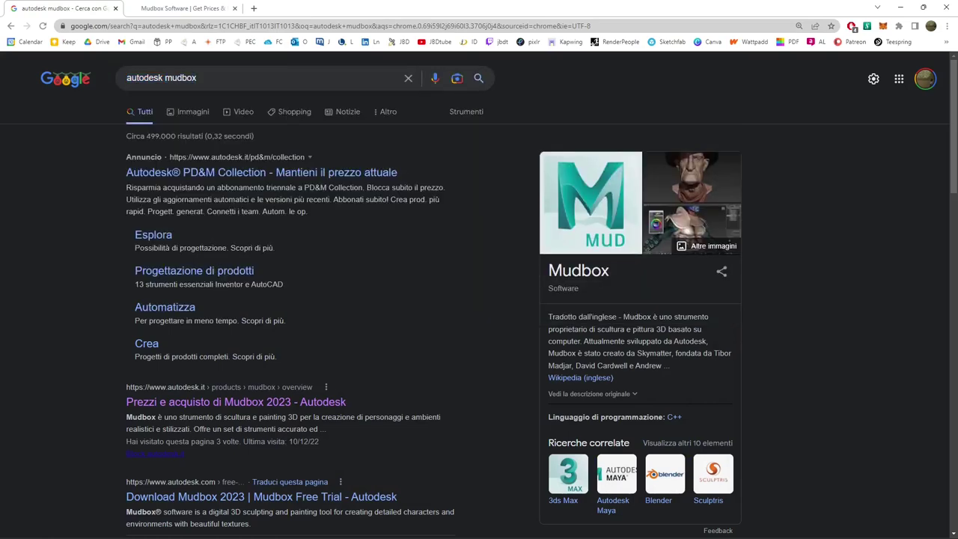
{"action": "scroll", "coordinate": [479, 300], "scroll_direction": "down", "scroll_amount": 2}
{"action": "scroll", "coordinate": [479, 300], "scroll_direction": "up", "scroll_amount": 1}
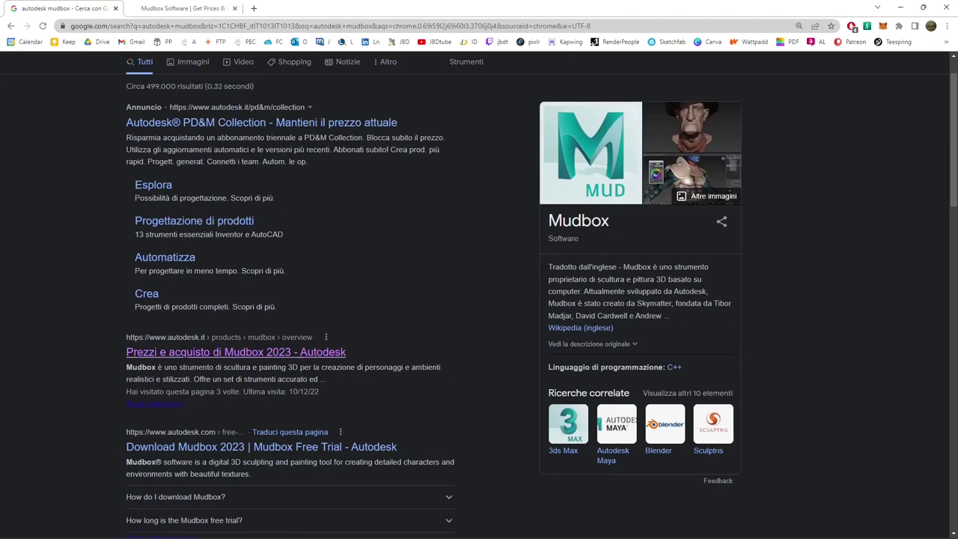
{"action": "scroll", "coordinate": [236, 301], "scroll_direction": "down", "scroll_amount": 1}
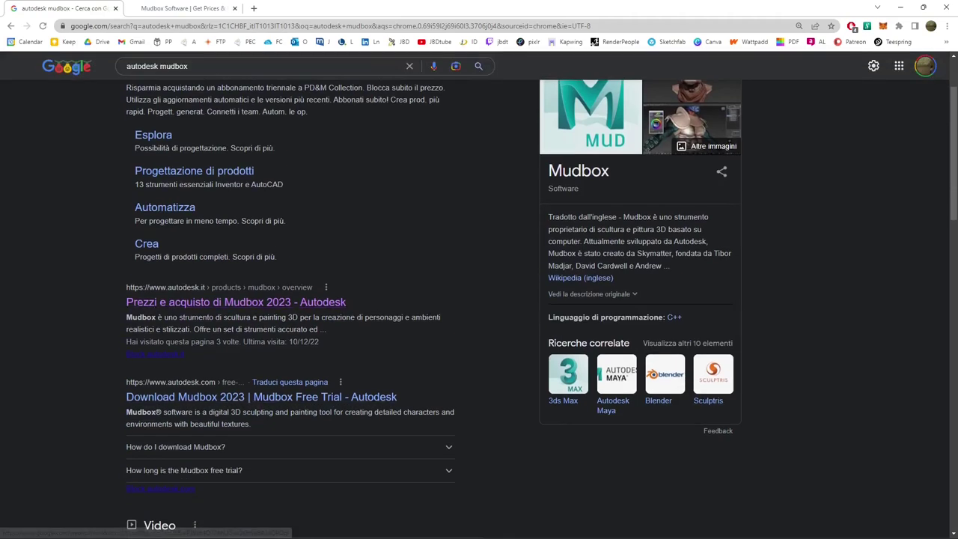
{"action": "left_click", "coordinate": [183, 8]}
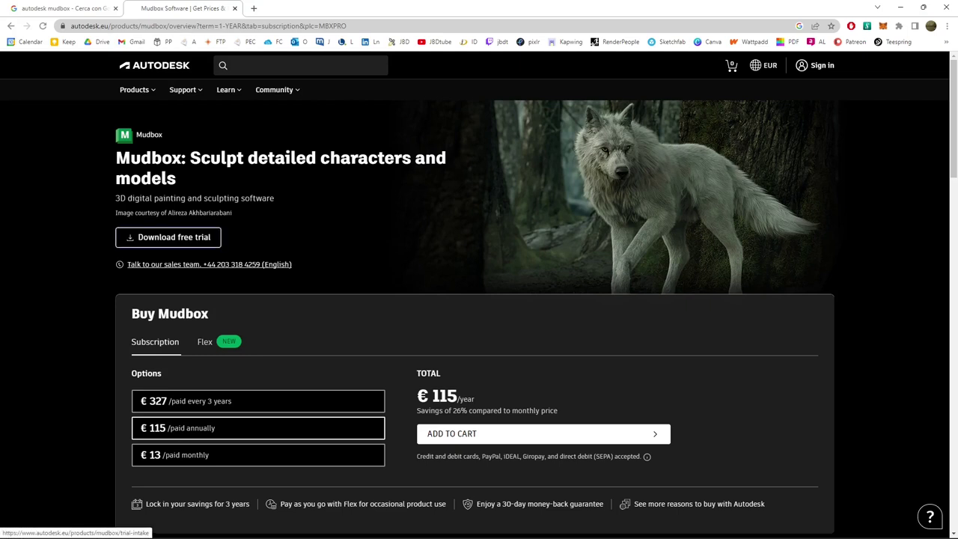
Try the free-trial link, return to the overview, and choose the €13 monthly subscription.
{"action": "left_click", "coordinate": [168, 237]}
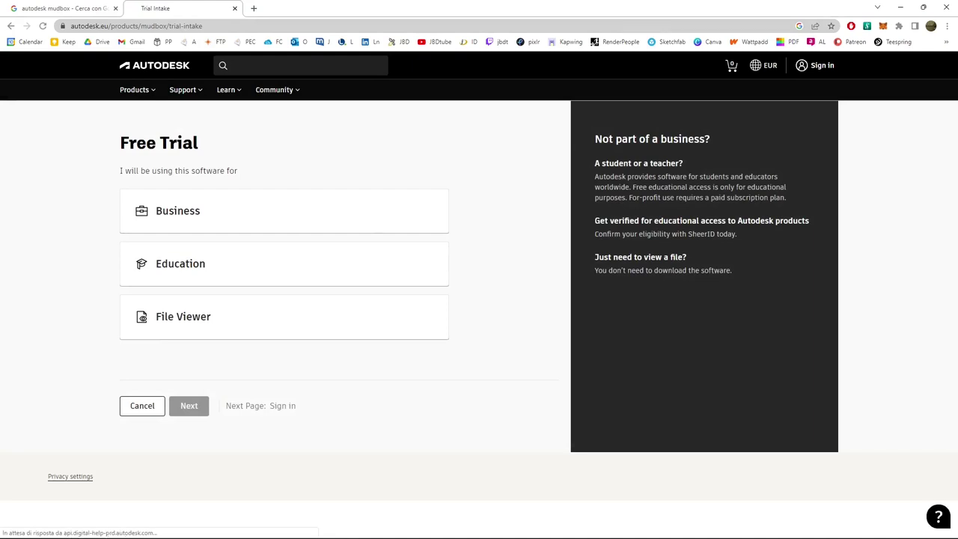
{"action": "key", "text": "alt+Left"}
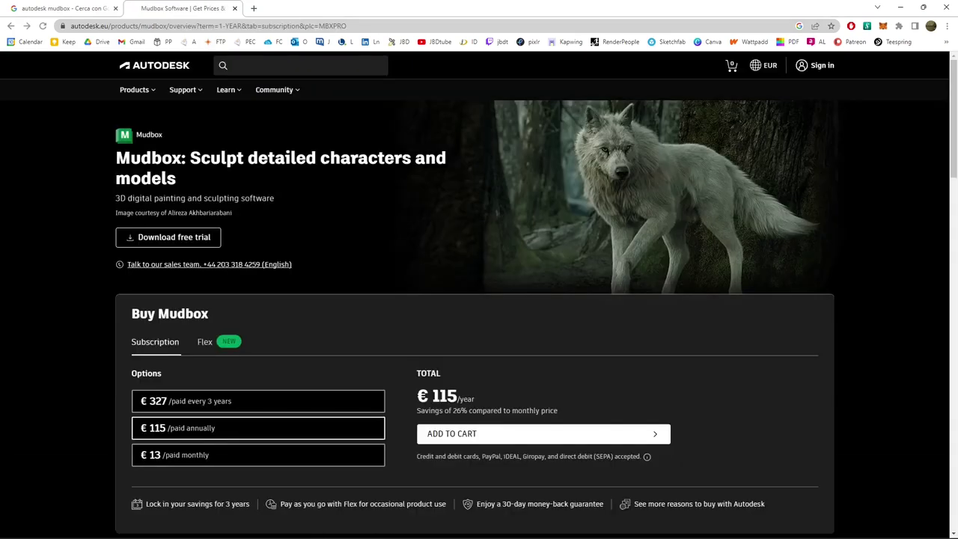
{"action": "scroll", "coordinate": [479, 300], "scroll_direction": "down", "scroll_amount": 1}
{"action": "scroll", "coordinate": [479, 299], "scroll_direction": "down", "scroll_amount": 1}
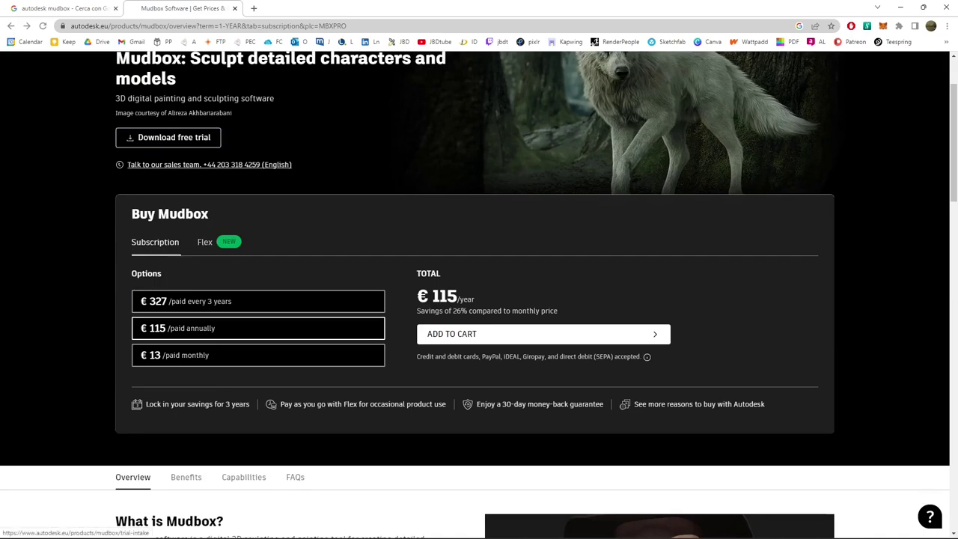
{"action": "scroll", "coordinate": [258, 301], "scroll_direction": "down", "scroll_amount": 1}
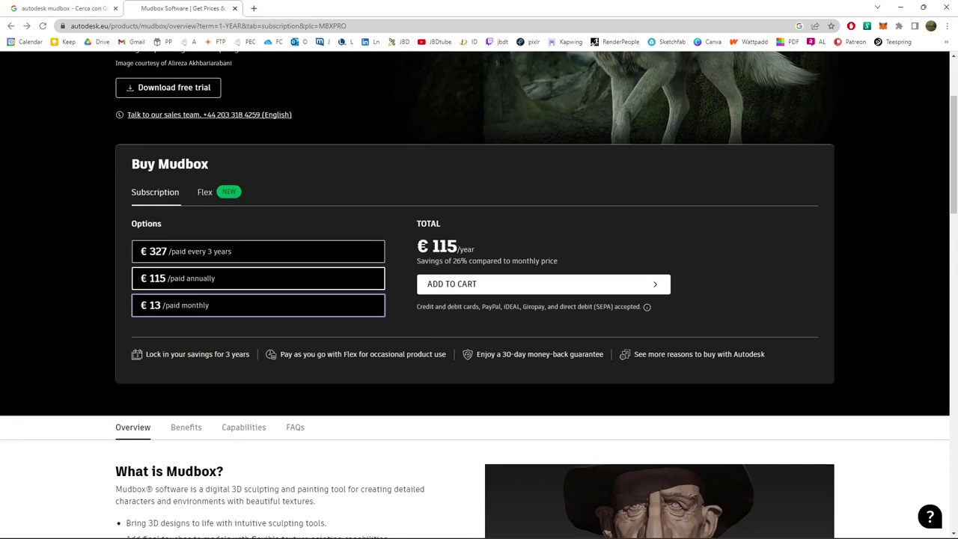
{"action": "left_click", "coordinate": [258, 305]}
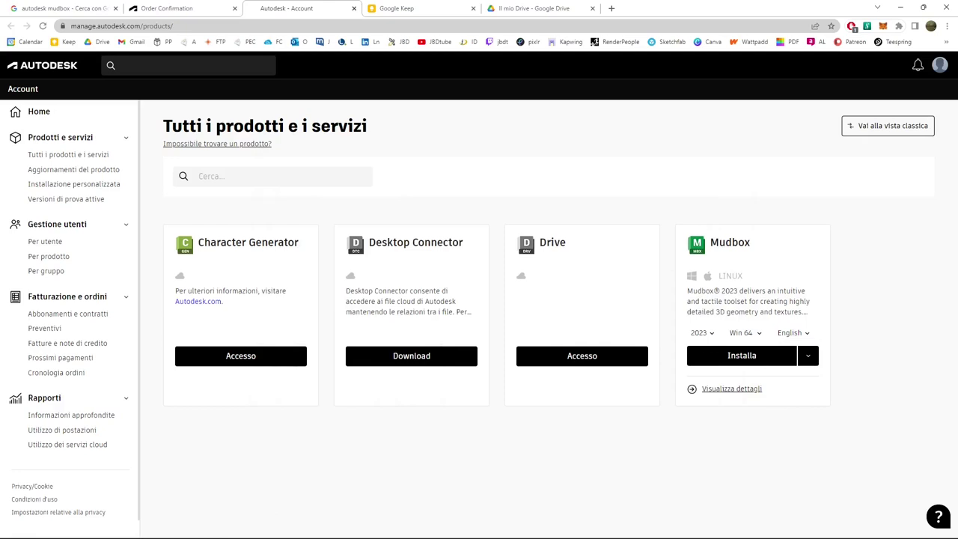
Review the Mudbox install options and keep English as the download language.
{"action": "left_click", "coordinate": [808, 355]}
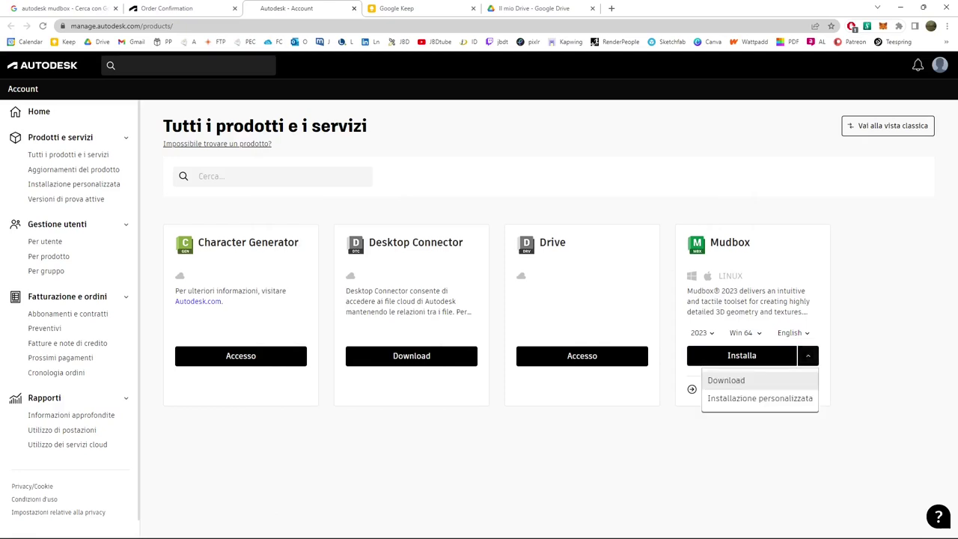
{"action": "key", "text": "Escape"}
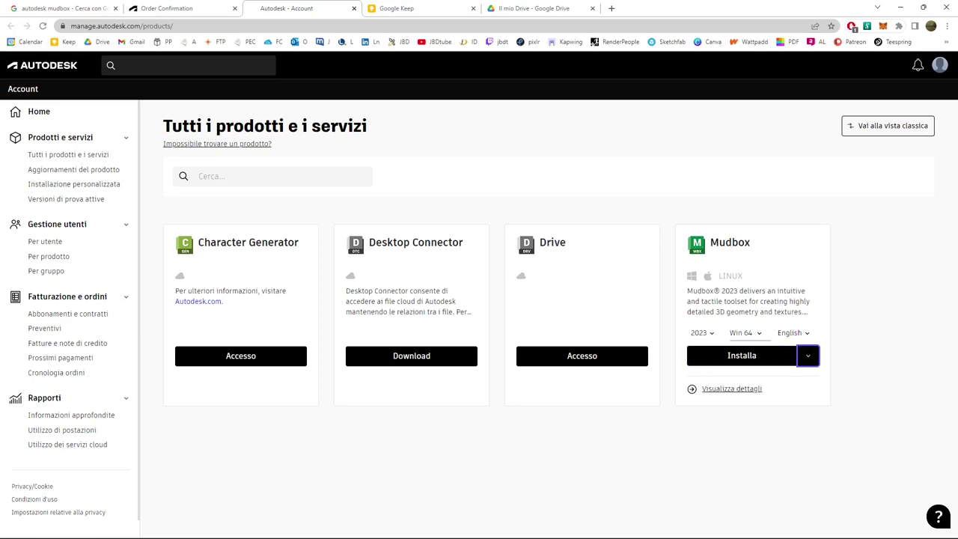
{"action": "key", "text": "shift+Tab"}
{"action": "key", "text": "Return"}
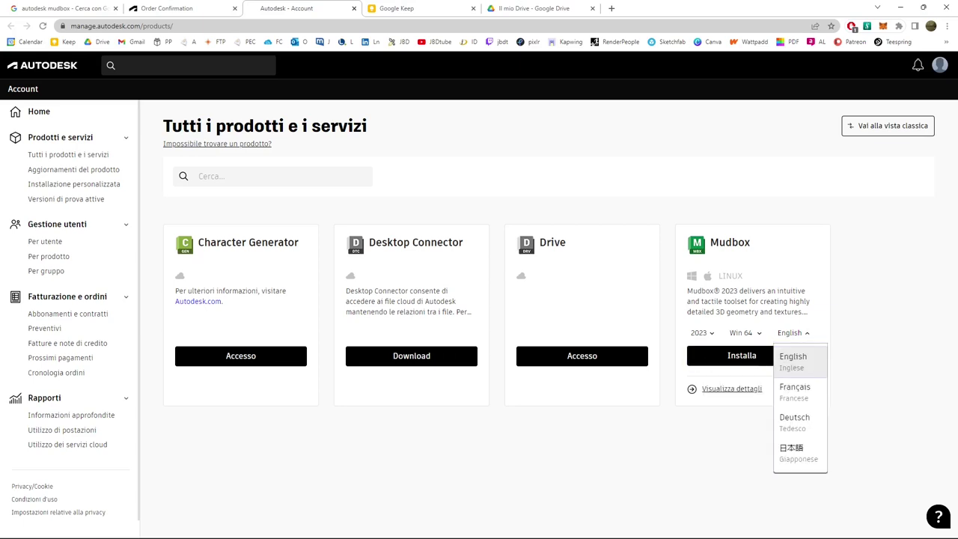
{"action": "key", "text": "Escape"}
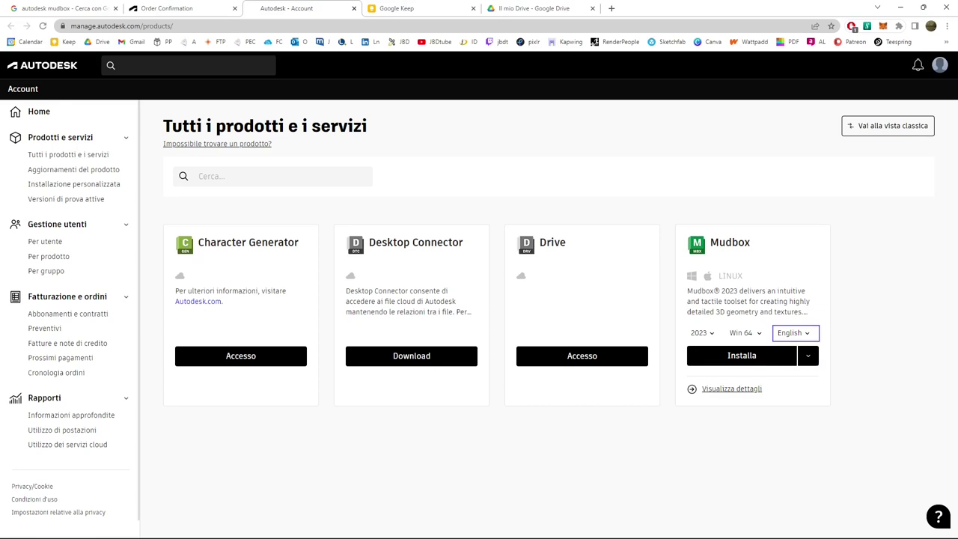
{"action": "key", "text": "Return"}
{"action": "key", "text": "Escape"}
Install Mudbox 2023, accept the terms, and run the downloaded installer.
{"action": "left_click", "coordinate": [764, 356]}
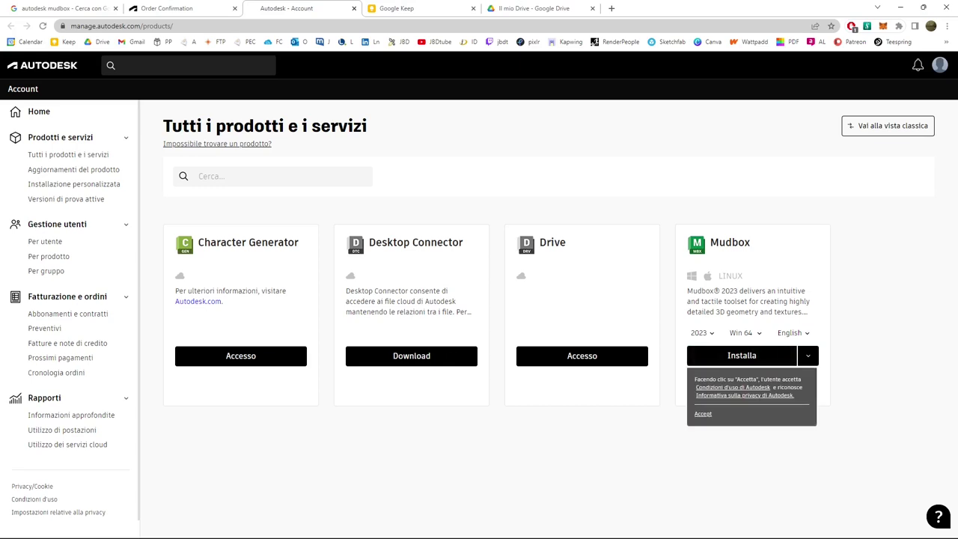
{"action": "left_click", "coordinate": [703, 415]}
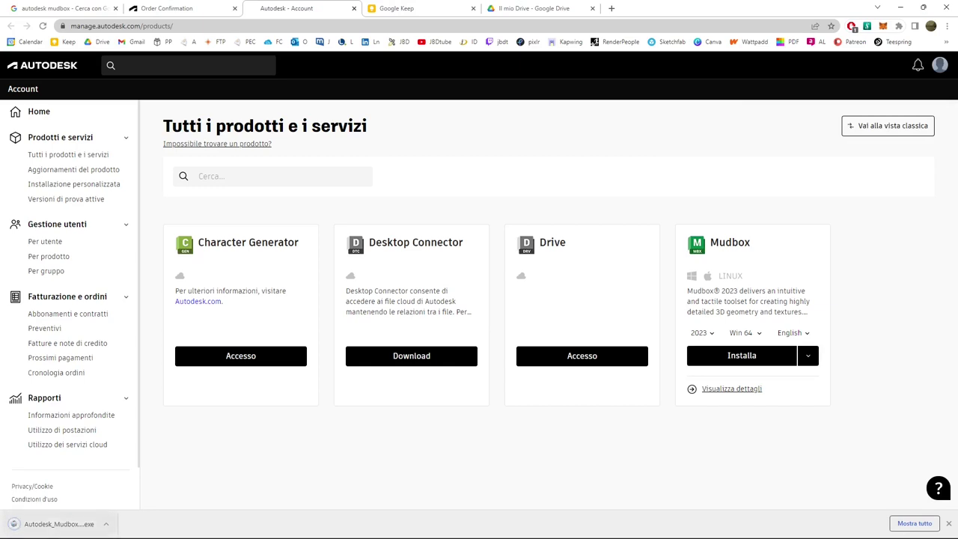
{"action": "left_click", "coordinate": [105, 524]}
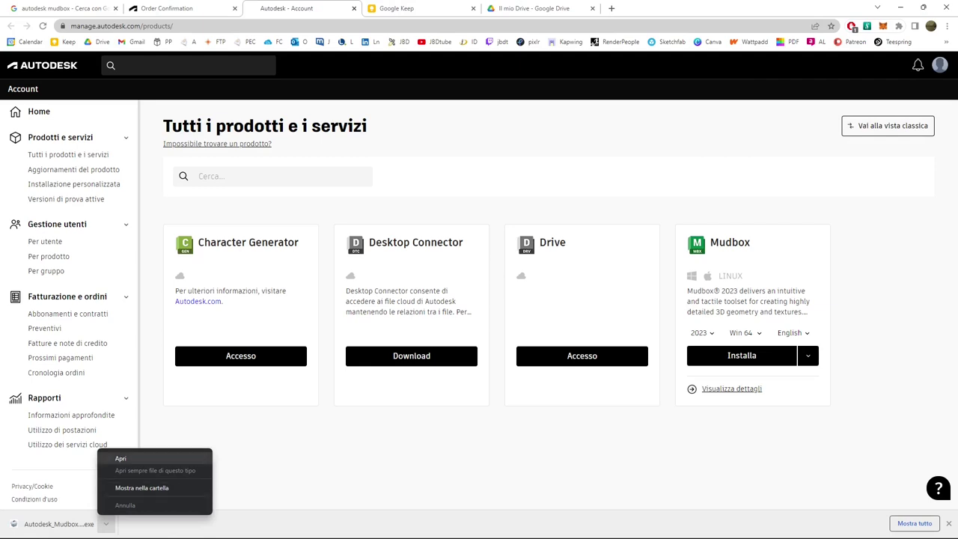
{"action": "left_click", "coordinate": [142, 488]}
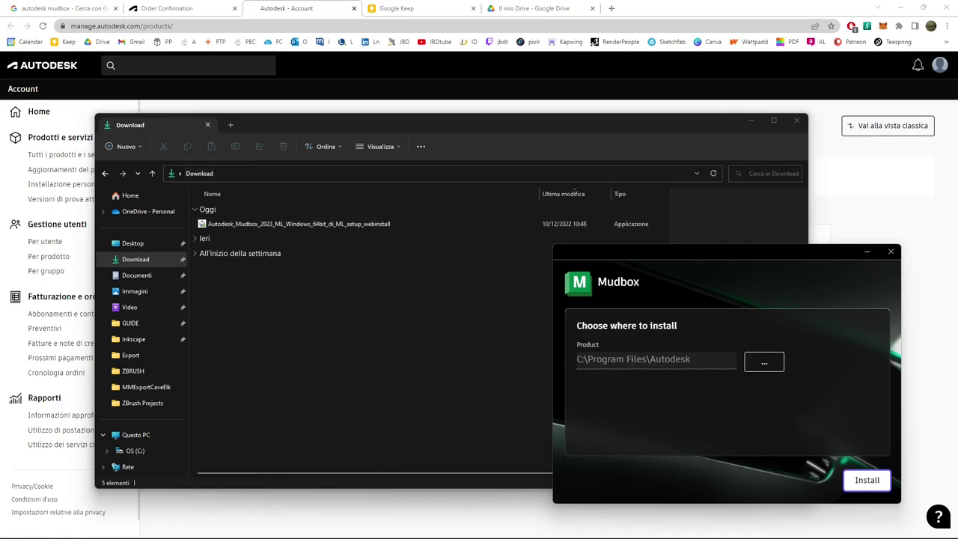
Close Downloads, centre the installer, keep C:\Program Files\Autodesk and start installing.
{"action": "left_click", "coordinate": [796, 121]}
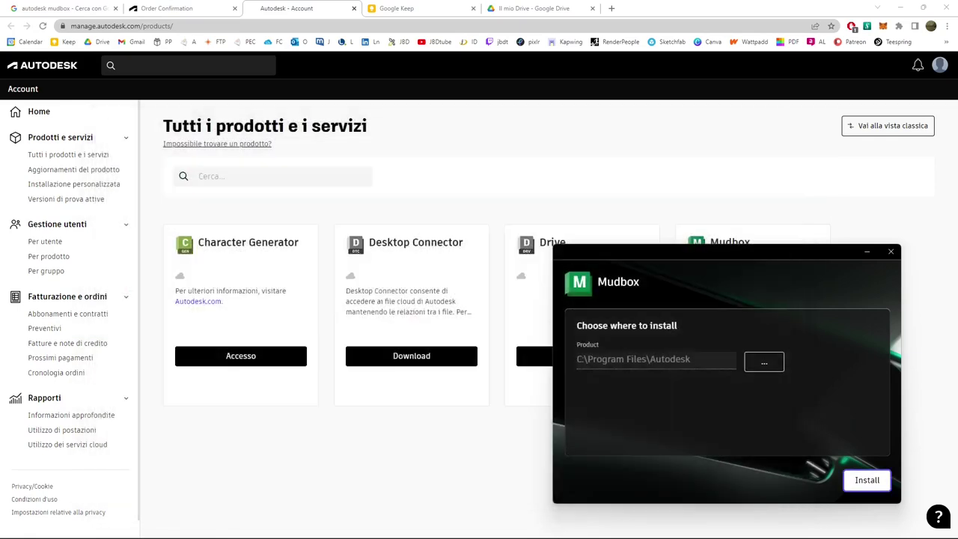
{"action": "left_click_drag", "start_coordinate": [714, 255], "coordinate": [497, 162]}
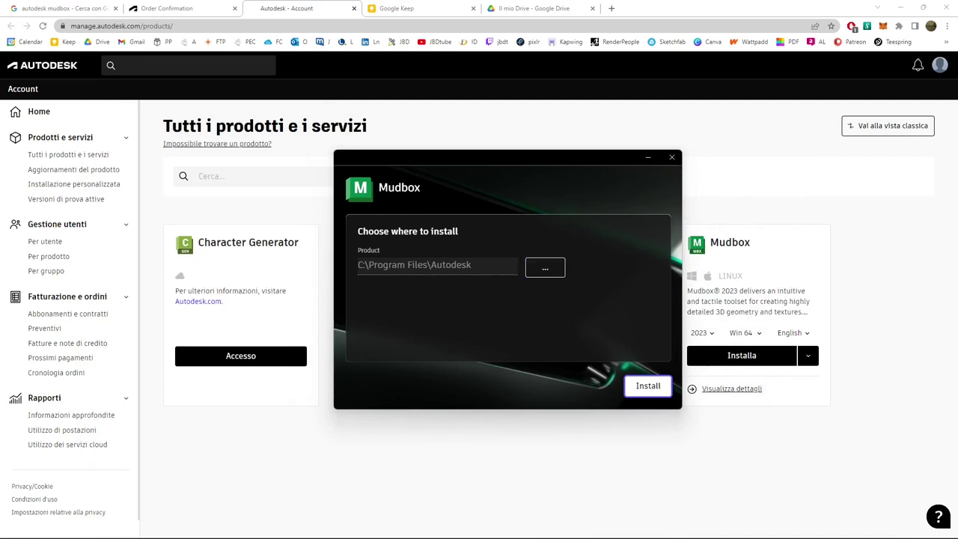
{"action": "left_click", "coordinate": [545, 267]}
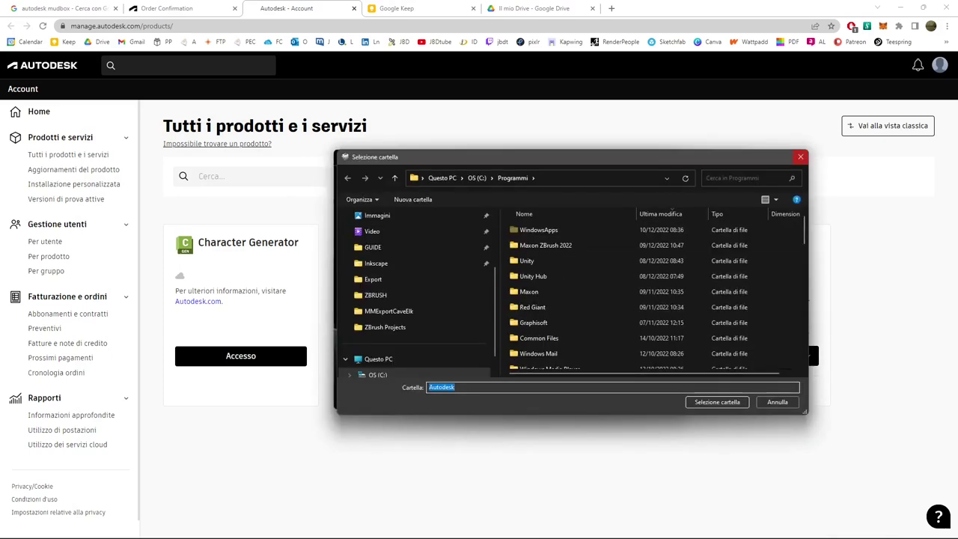
{"action": "left_click", "coordinate": [777, 402]}
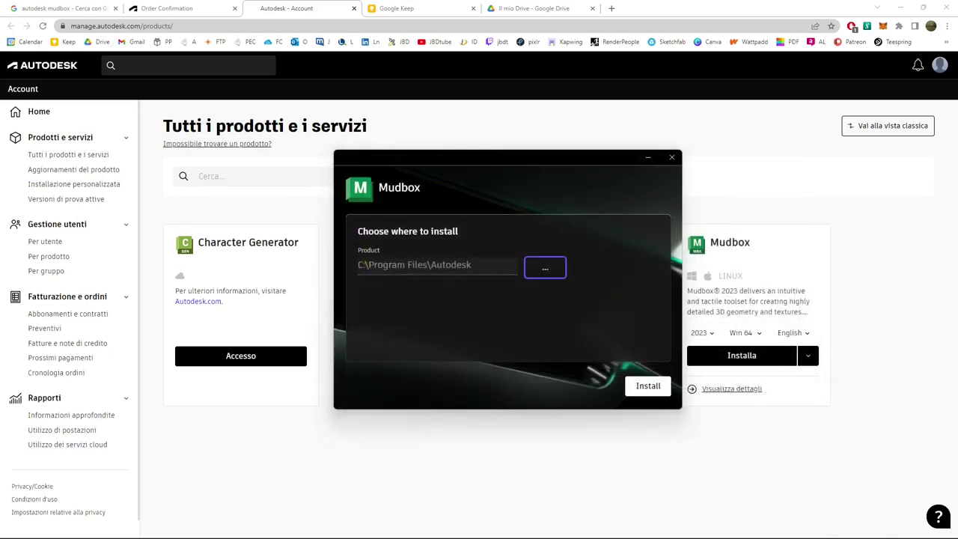
{"action": "left_click", "coordinate": [649, 386]}
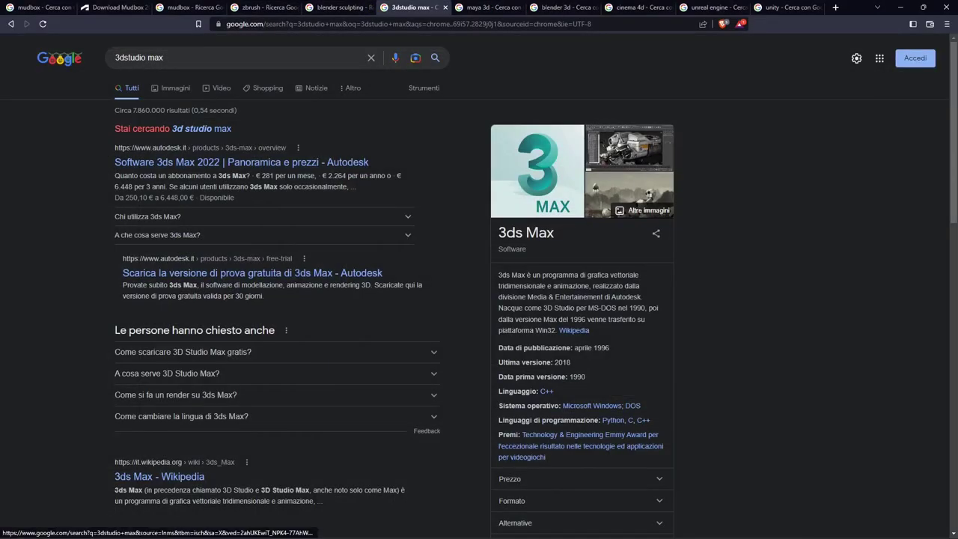
Browse the Google Images results for the corrected search '3d studio max'.
{"action": "left_click", "coordinate": [202, 128]}
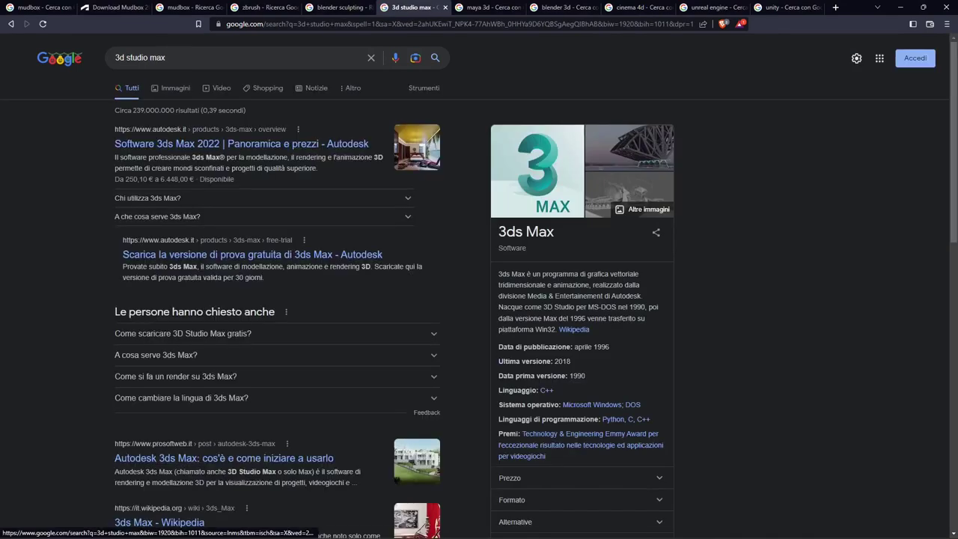
{"action": "left_click", "coordinate": [175, 87]}
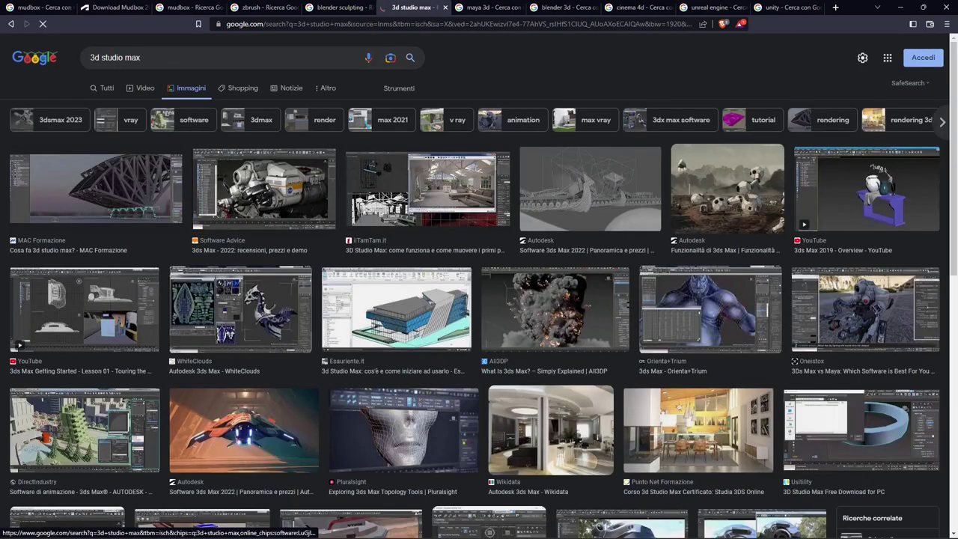
{"action": "scroll", "coordinate": [176, 87], "scroll_direction": "down", "scroll_amount": 2}
{"action": "scroll", "coordinate": [480, 299], "scroll_direction": "down", "scroll_amount": 2}
{"action": "scroll", "coordinate": [479, 299], "scroll_direction": "down", "scroll_amount": 1}
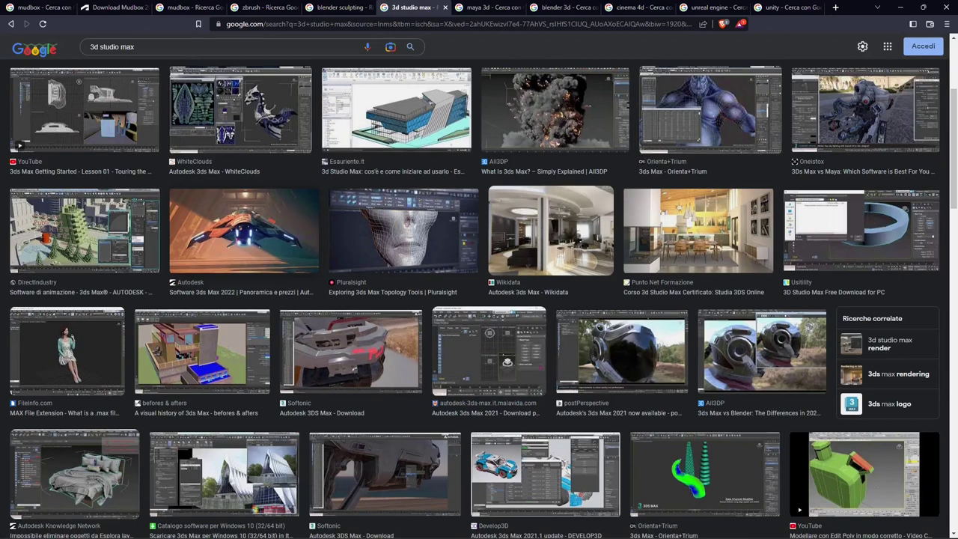
{"action": "scroll", "coordinate": [479, 300], "scroll_direction": "down", "scroll_amount": 1}
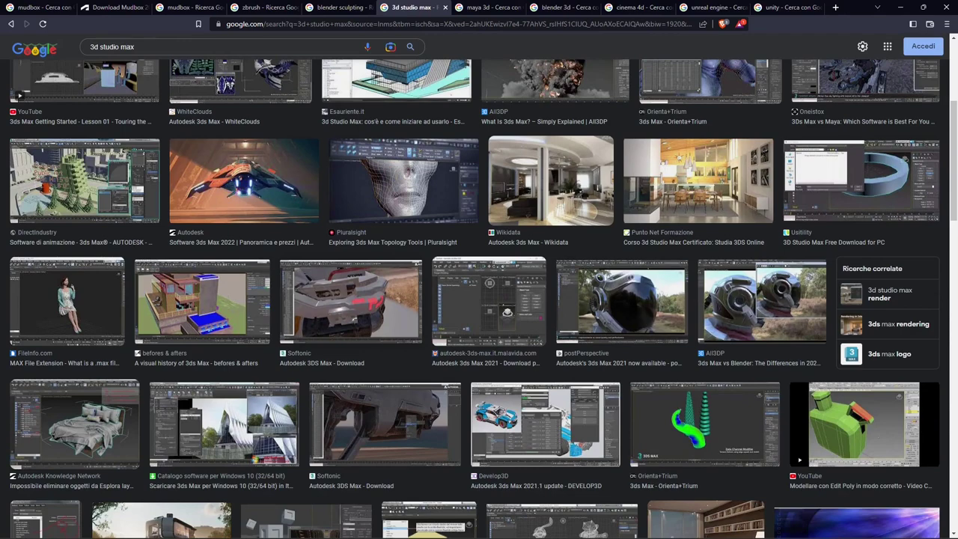
{"action": "scroll", "coordinate": [480, 300], "scroll_direction": "down", "scroll_amount": 3}
{"action": "scroll", "coordinate": [479, 299], "scroll_direction": "up", "scroll_amount": 5}
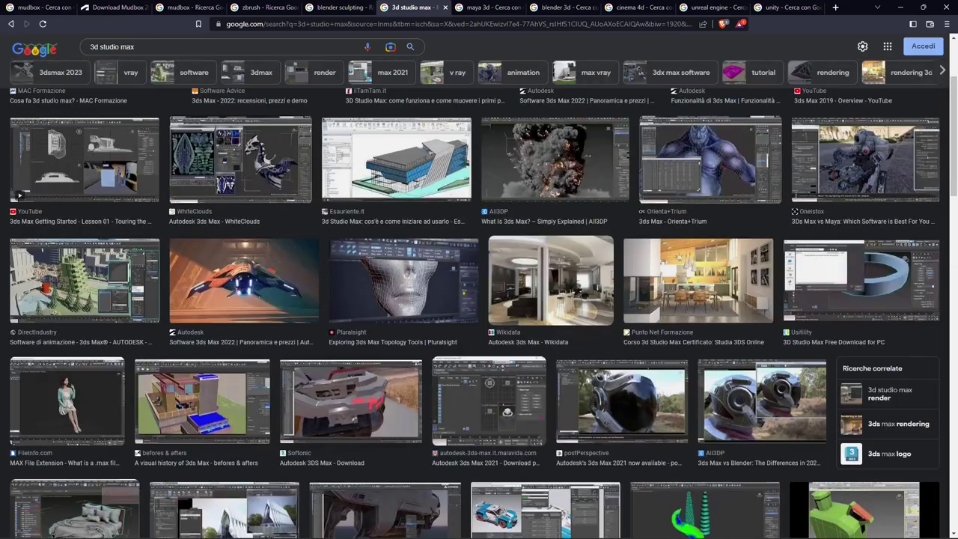
Scroll through the Google Images results for 'maya 3d'.
{"action": "left_click", "coordinate": [486, 8]}
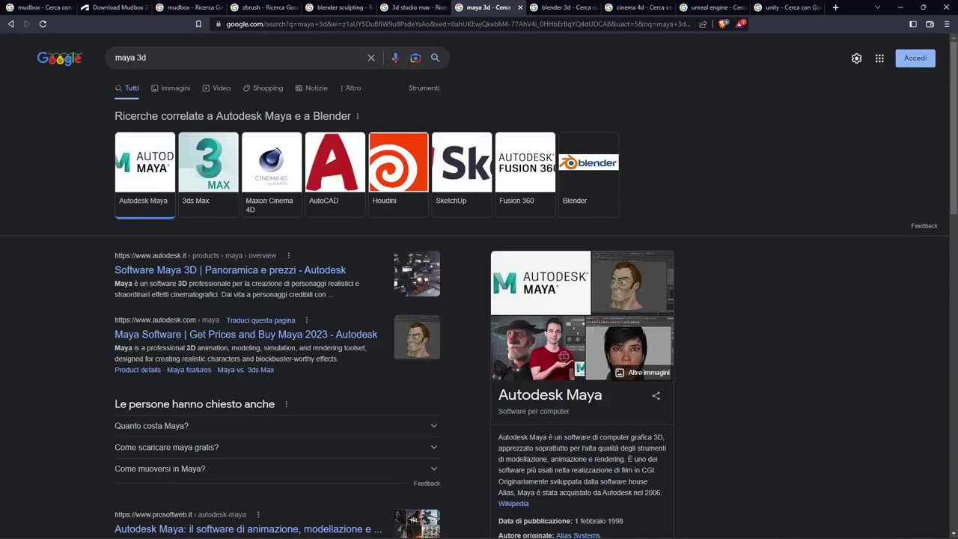
{"action": "left_click", "coordinate": [171, 88]}
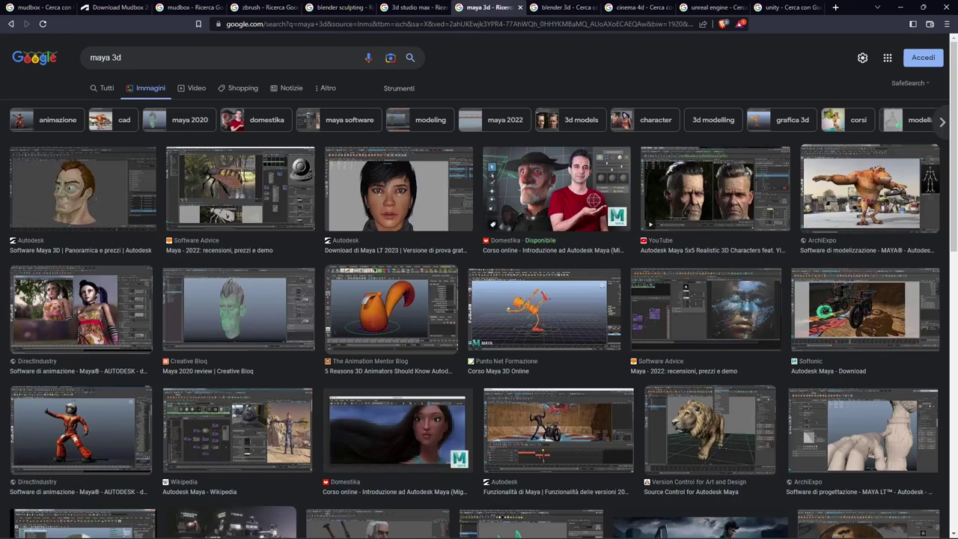
{"action": "scroll", "coordinate": [479, 300], "scroll_direction": "down", "scroll_amount": 3}
{"action": "scroll", "coordinate": [479, 299], "scroll_direction": "down", "scroll_amount": 1}
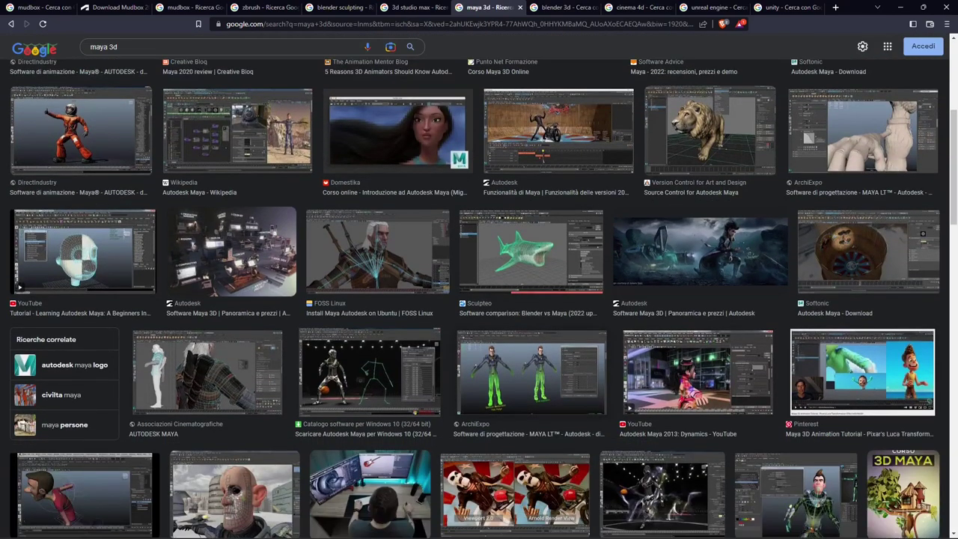
{"action": "scroll", "coordinate": [479, 300], "scroll_direction": "down", "scroll_amount": 1}
{"action": "scroll", "coordinate": [479, 299], "scroll_direction": "down", "scroll_amount": 1}
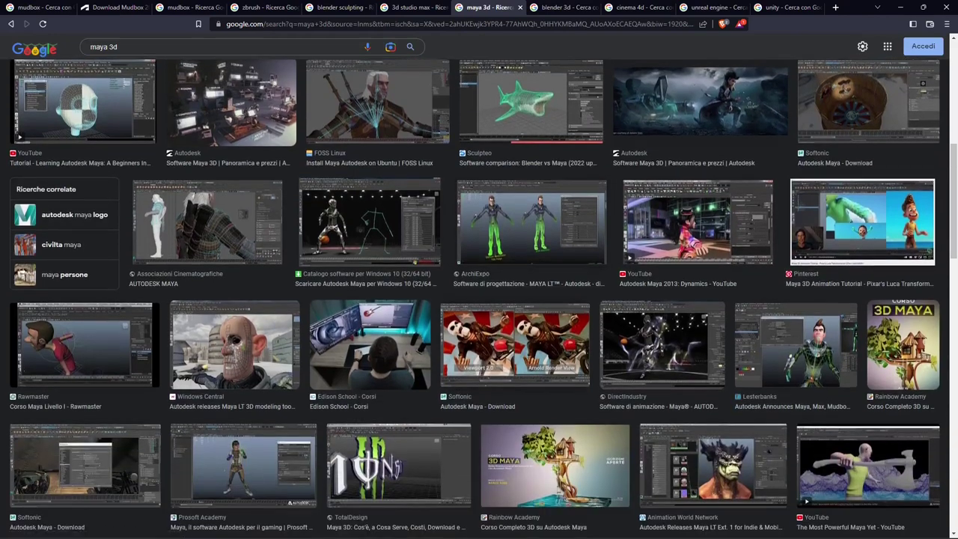
{"action": "scroll", "coordinate": [479, 300], "scroll_direction": "down", "scroll_amount": 1}
{"action": "scroll", "coordinate": [533, 378], "scroll_direction": "down", "scroll_amount": 1}
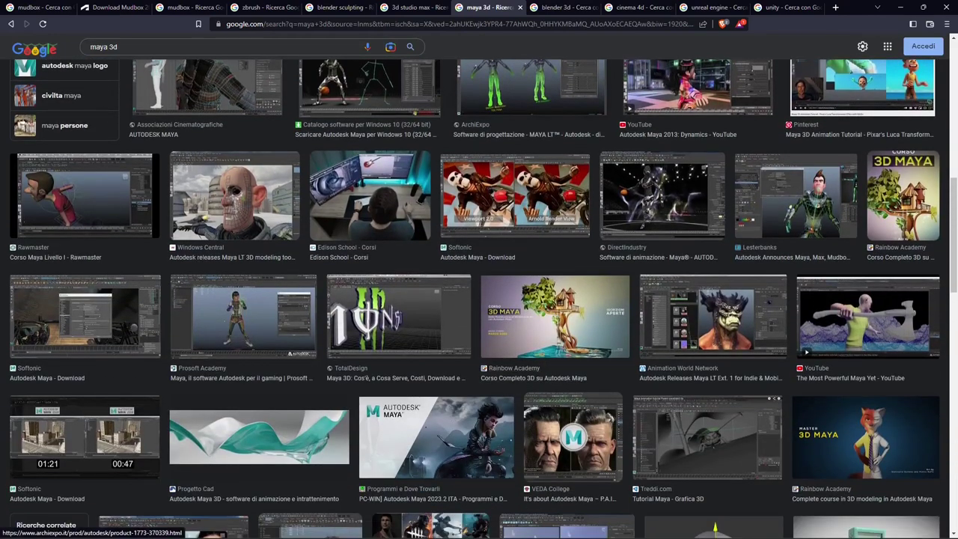
Scroll through the Google Images results for 'blender 3d'.
{"action": "left_click", "coordinate": [562, 7]}
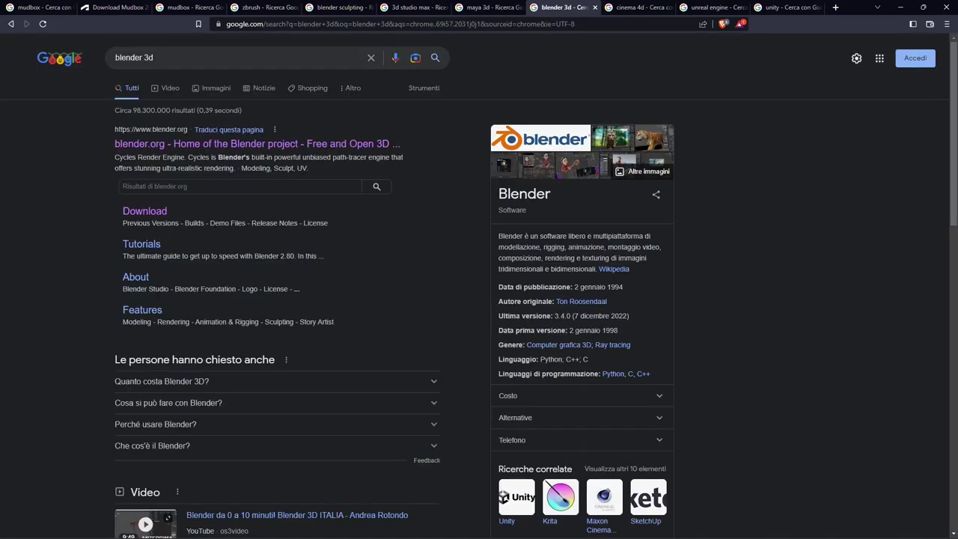
{"action": "left_click", "coordinate": [216, 88]}
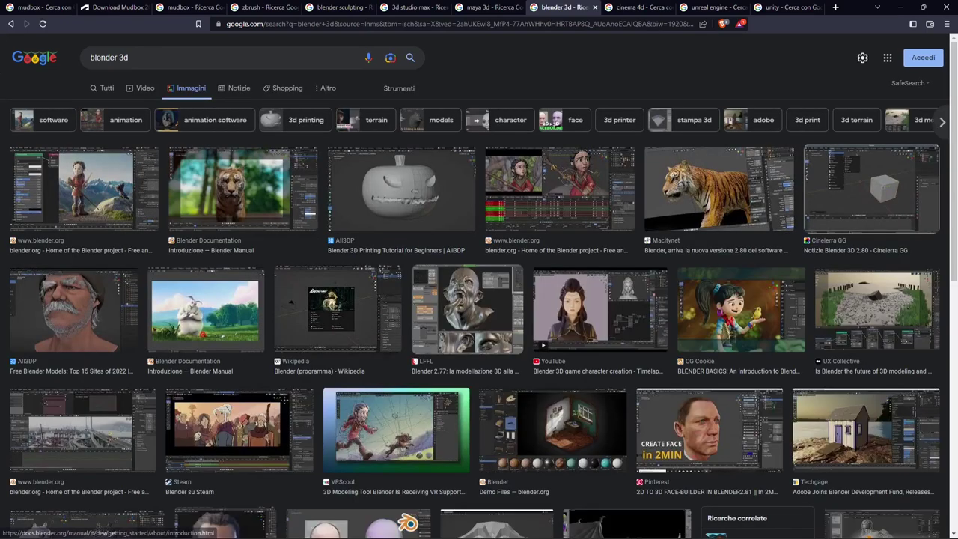
{"action": "scroll", "coordinate": [479, 299], "scroll_direction": "down", "scroll_amount": 2}
{"action": "scroll", "coordinate": [480, 300], "scroll_direction": "down", "scroll_amount": 2}
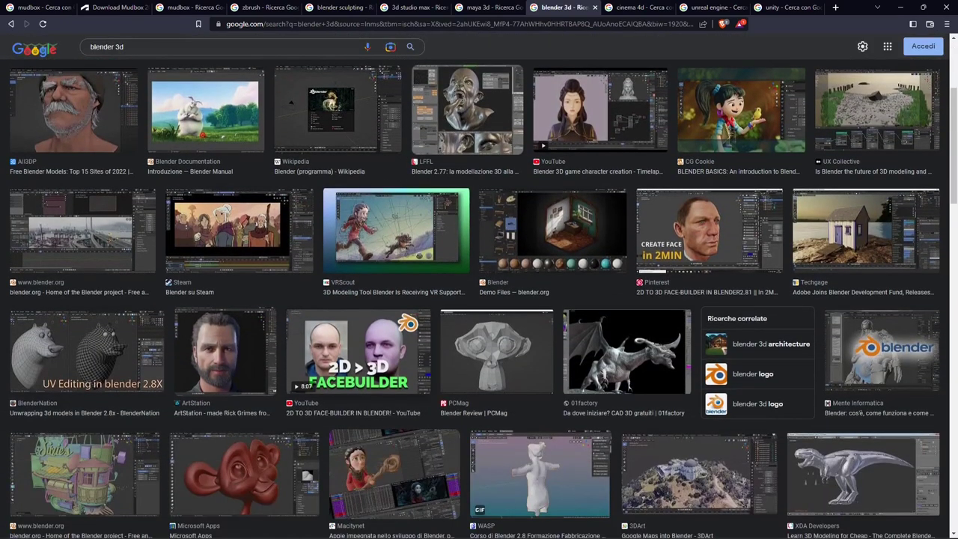
{"action": "scroll", "coordinate": [390, 330], "scroll_direction": "down", "scroll_amount": 3}
{"action": "scroll", "coordinate": [389, 330], "scroll_direction": "down", "scroll_amount": 1}
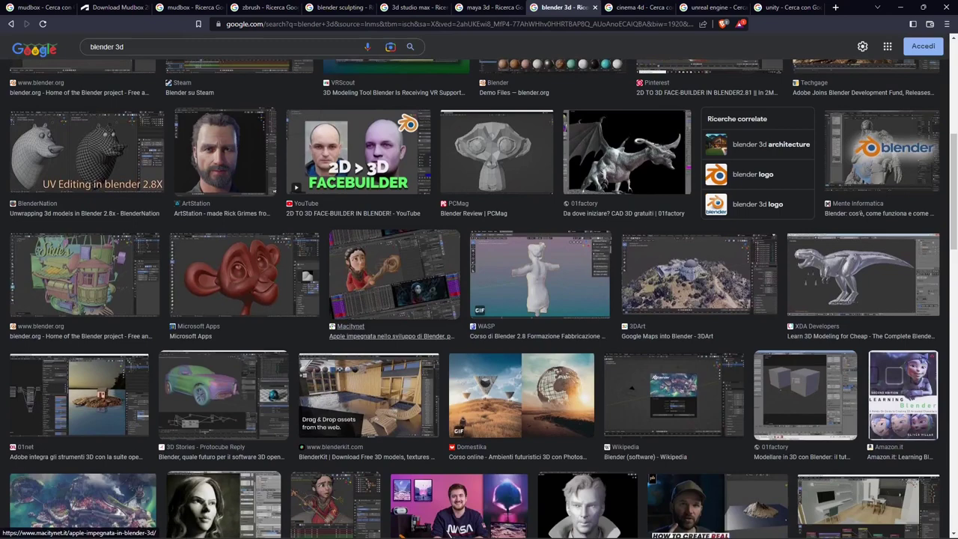
{"action": "scroll", "coordinate": [390, 330], "scroll_direction": "down", "scroll_amount": 3}
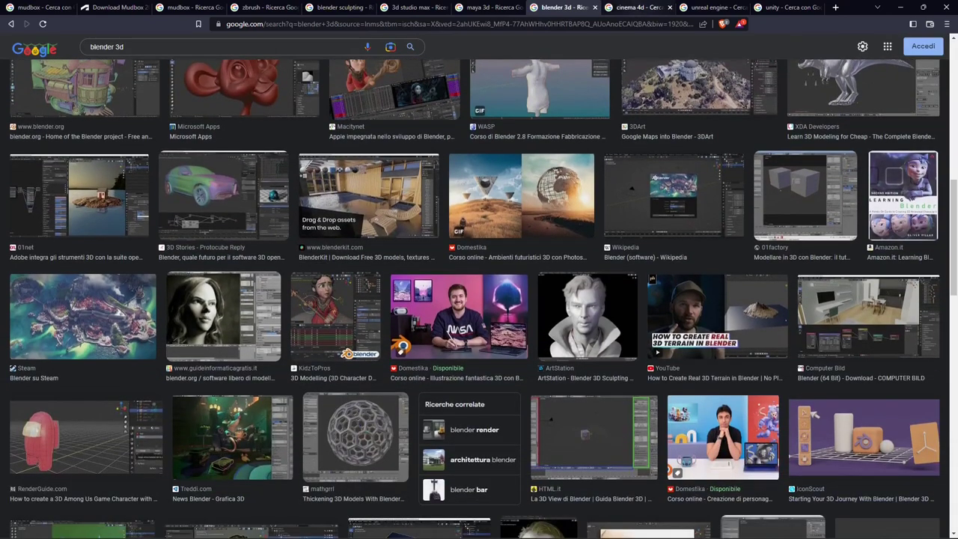
Show image results for the cinema 4d, unreal engine and unity searches in turn.
{"action": "left_click", "coordinate": [637, 8]}
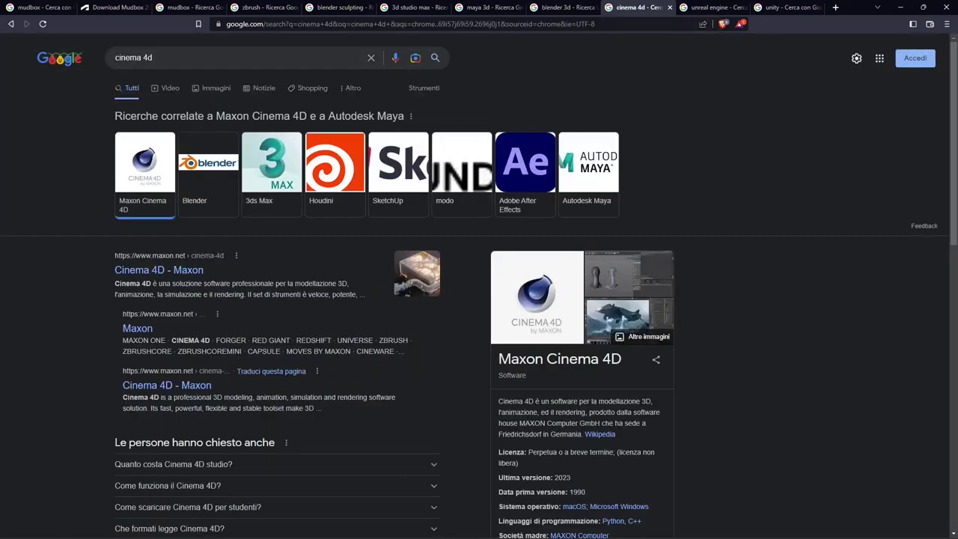
{"action": "left_click", "coordinate": [216, 87]}
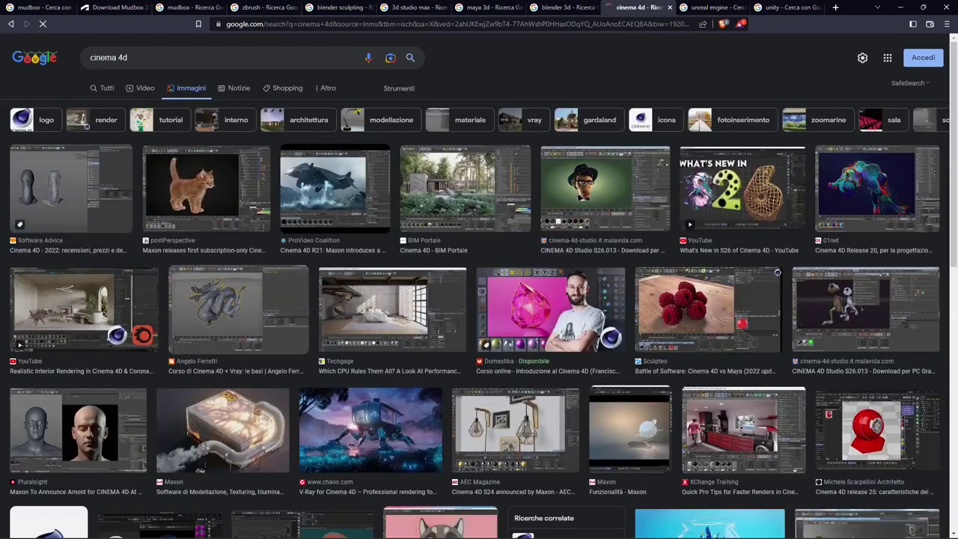
{"action": "left_click", "coordinate": [711, 8]}
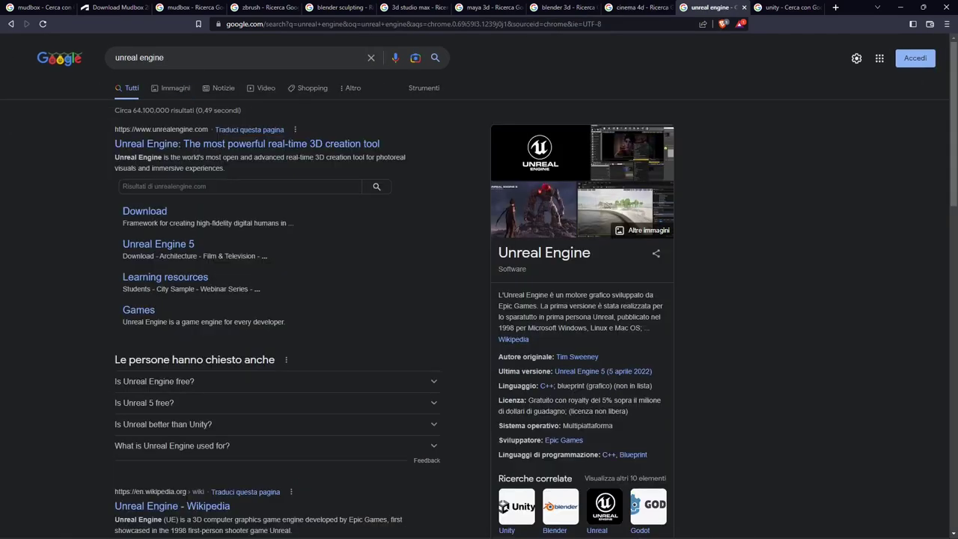
{"action": "left_click", "coordinate": [180, 88]}
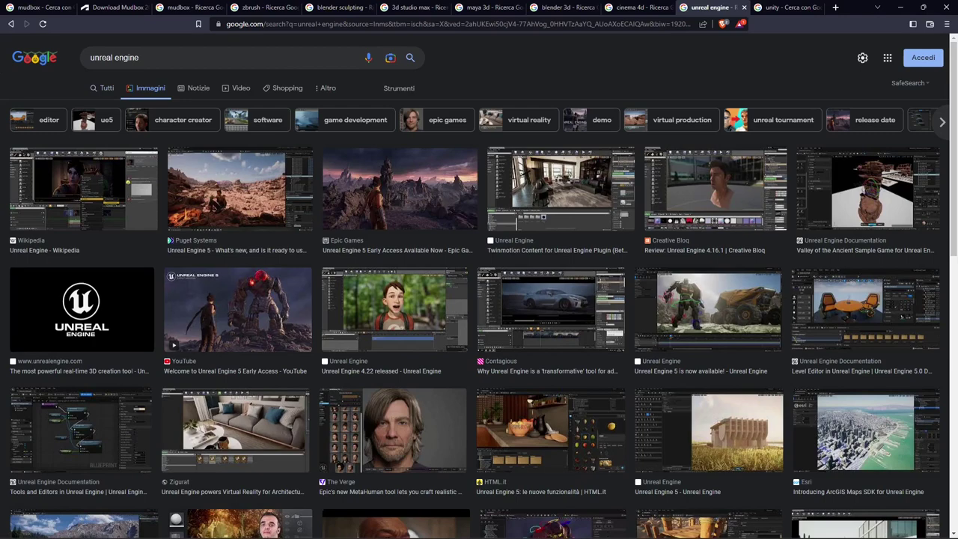
{"action": "left_click", "coordinate": [786, 8]}
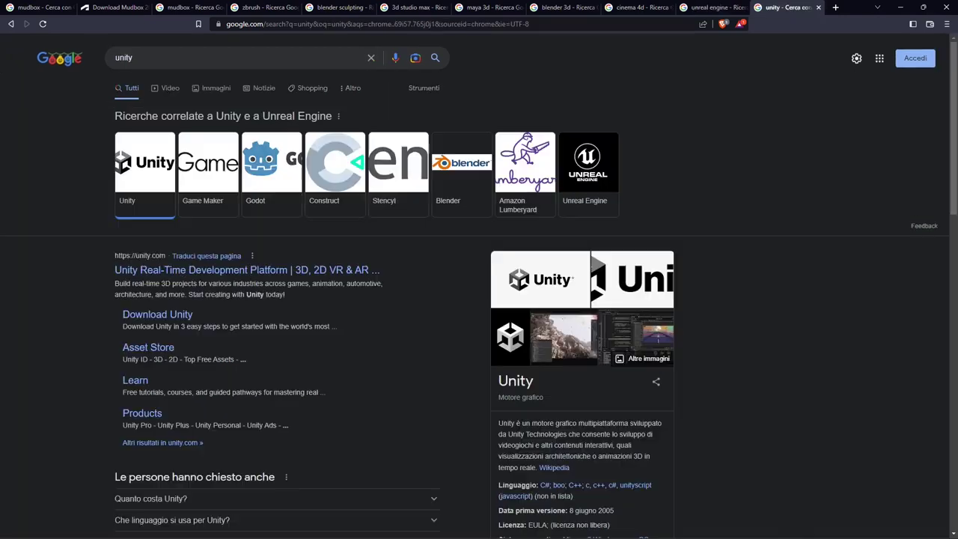
{"action": "left_click", "coordinate": [215, 88]}
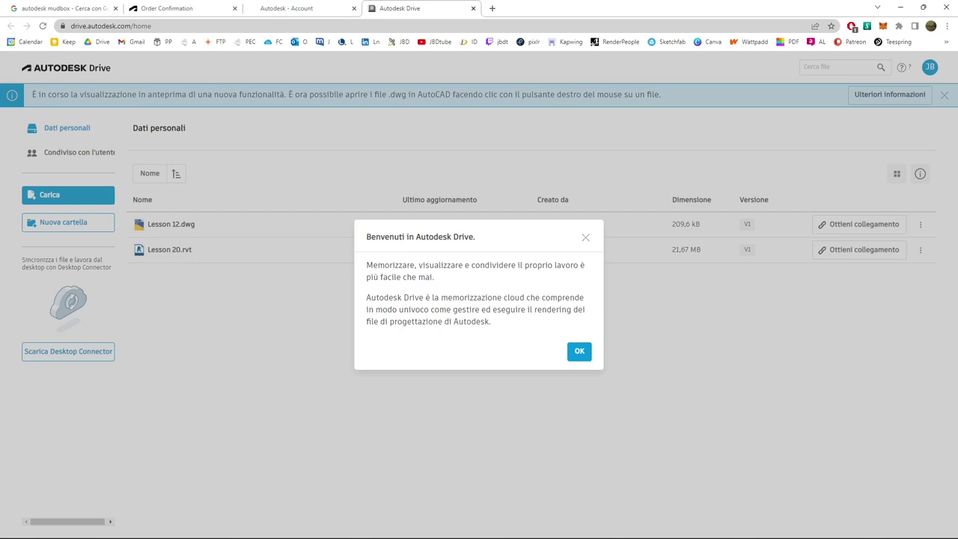
Close the Autodesk Drive tab and check the Win 64 platform option on the Mudbox card.
{"action": "left_click", "coordinate": [474, 8]}
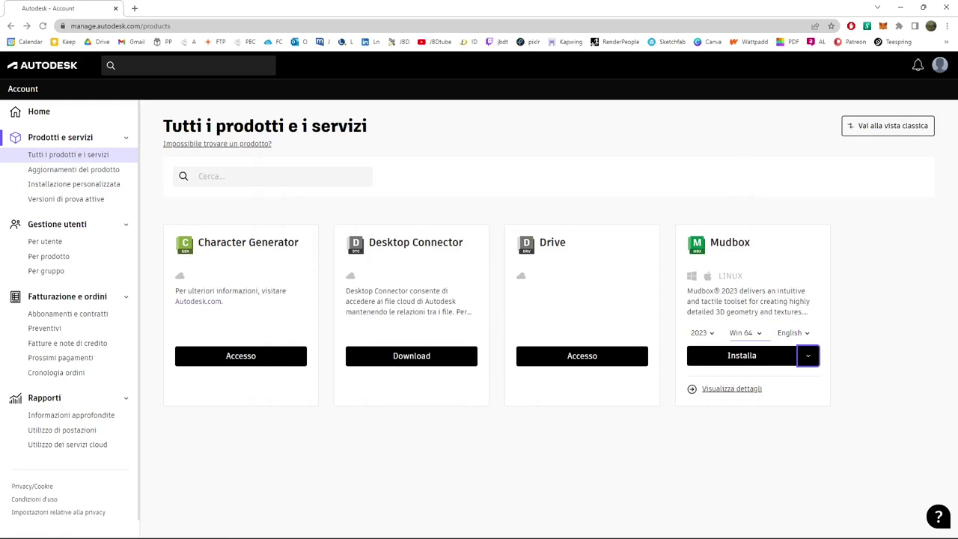
{"action": "left_click", "coordinate": [744, 332]}
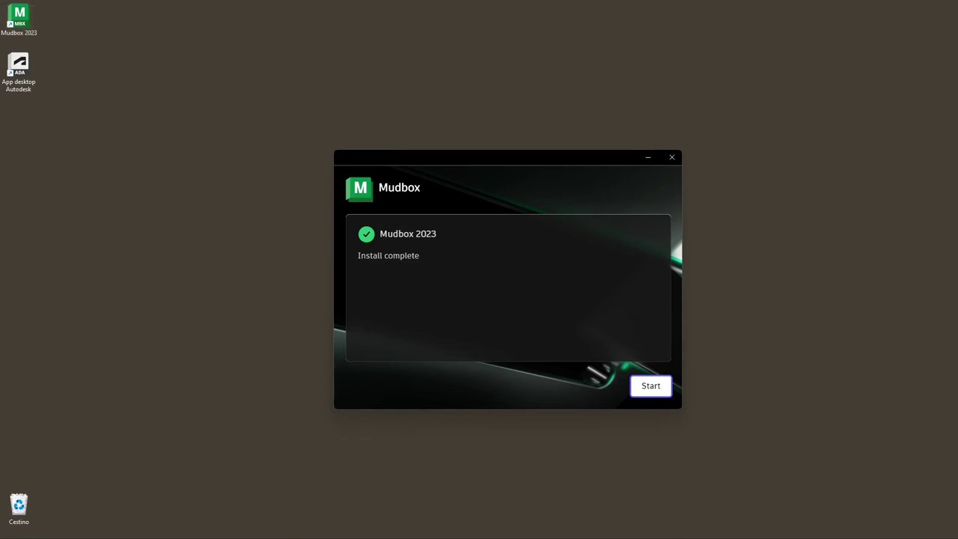
Start Mudbox 2023 from the Install complete window.
{"action": "key", "text": "Return"}
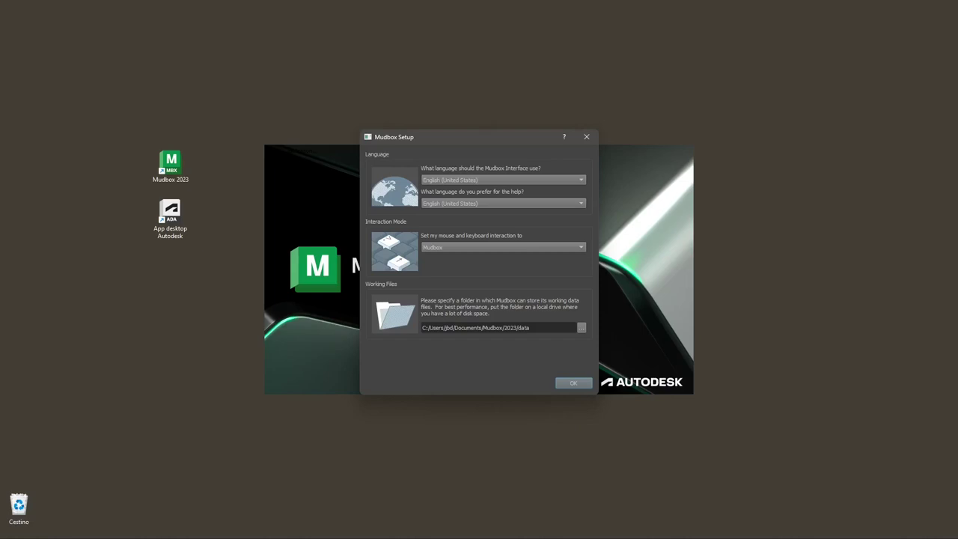
Keep English (United States) interface and help, Mudbox interaction mode, default data path, and confirm.
{"action": "key", "text": "alt+Down"}
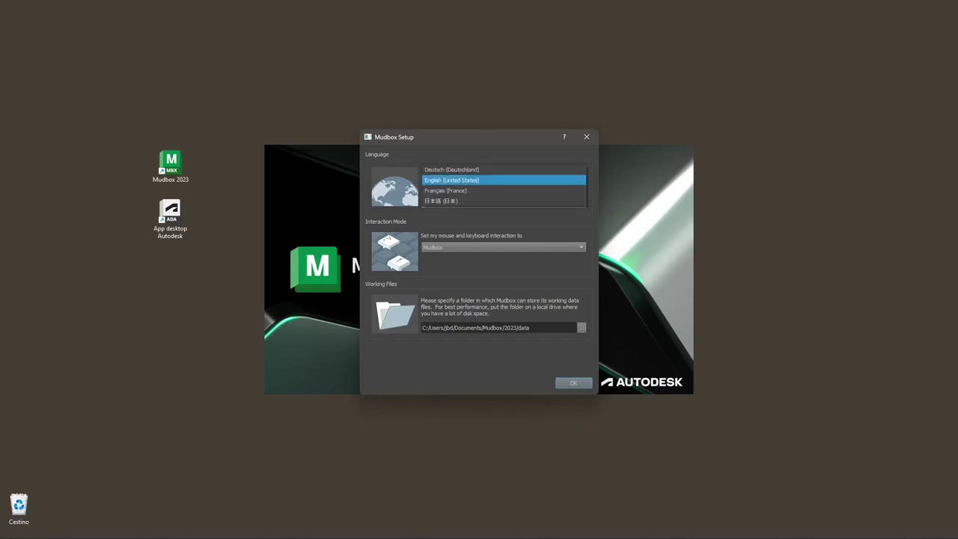
{"action": "key", "text": "Return"}
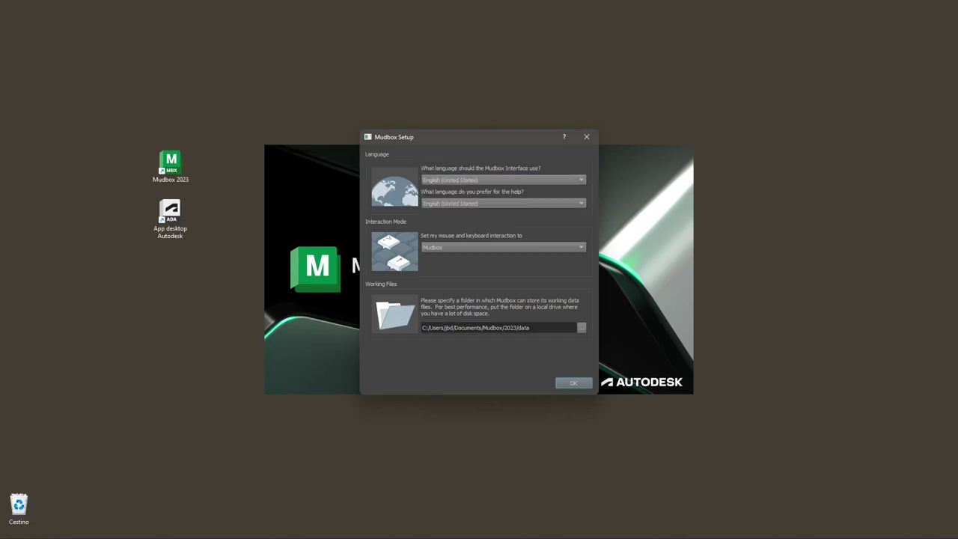
{"action": "key", "text": "alt+Down"}
{"action": "key", "text": "Return"}
{"action": "left_click", "coordinate": [504, 247]}
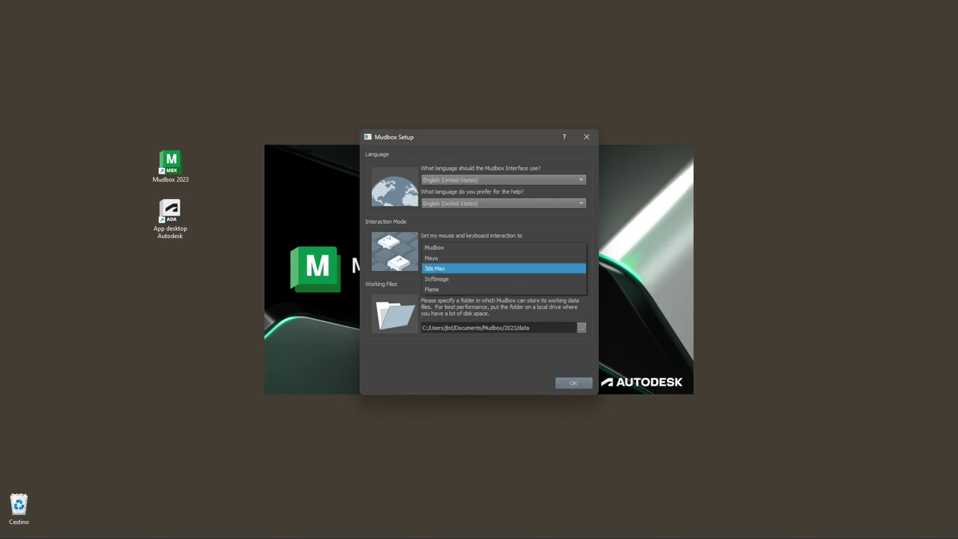
{"action": "left_click", "coordinate": [434, 247]}
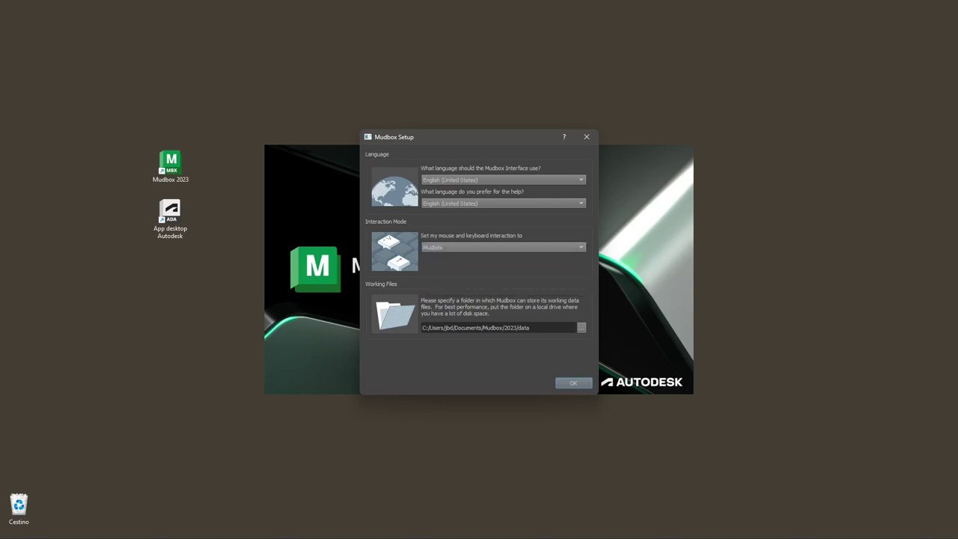
{"action": "key", "text": "Tab"}
{"action": "key", "text": "Return"}
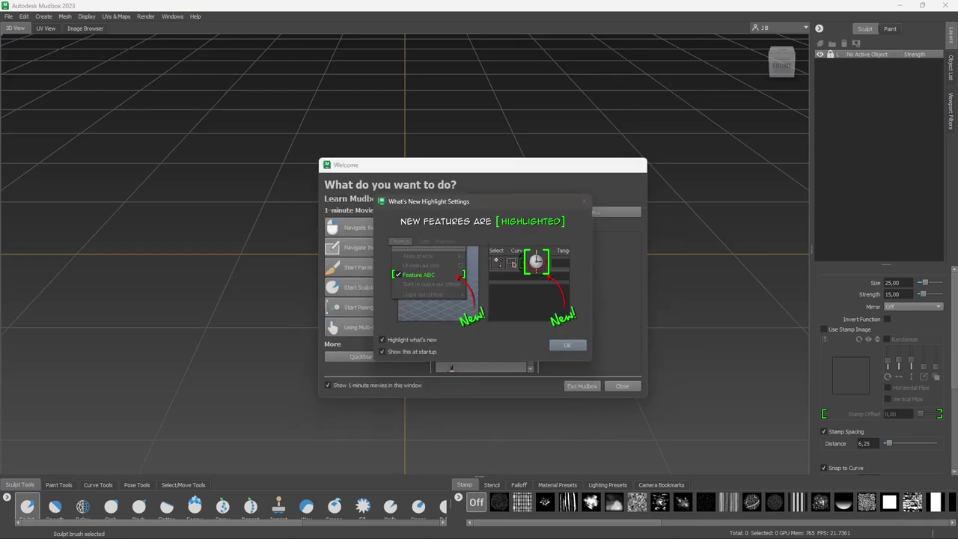
Move the What's New Highlight Settings dialog higher and dismiss it with OK.
{"action": "left_click_drag", "start_coordinate": [427, 201], "coordinate": [425, 111]}
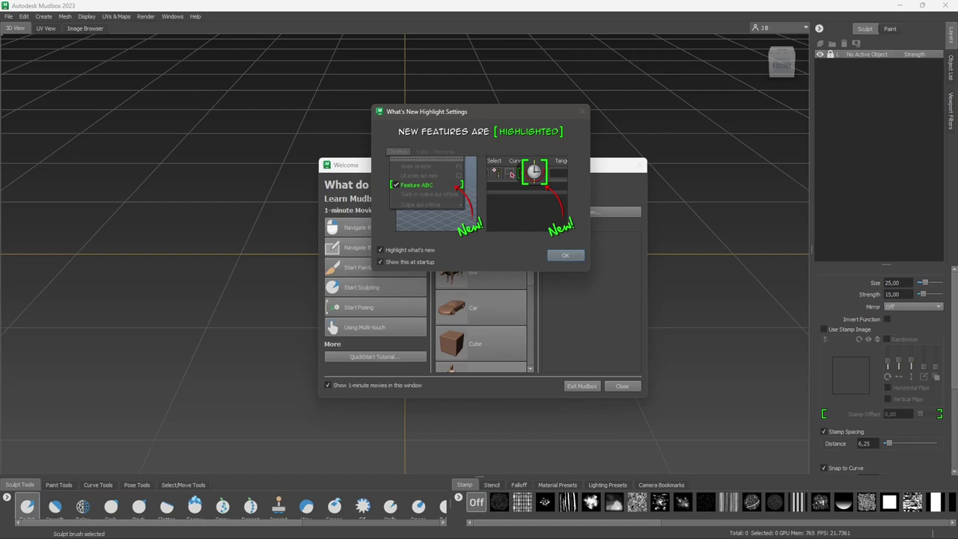
{"action": "key", "text": "Return"}
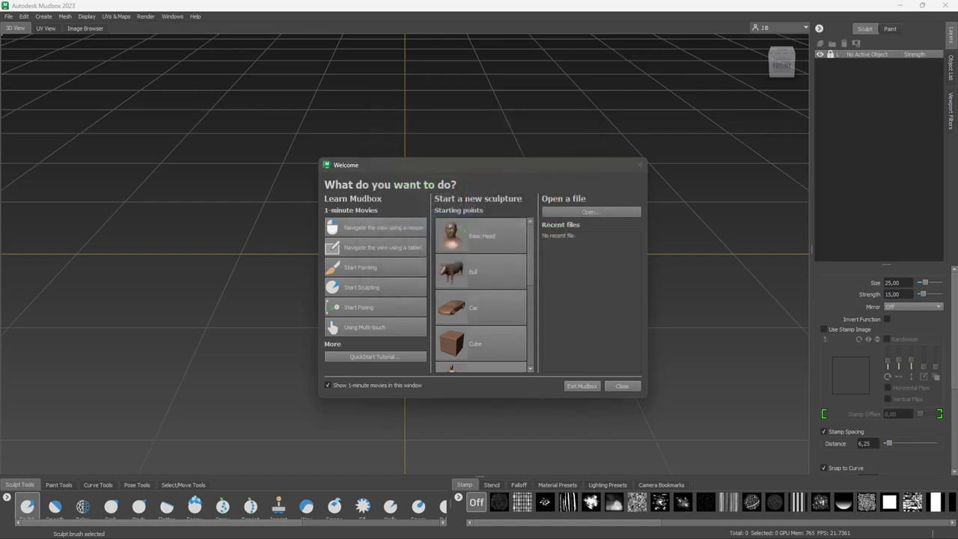
Enlarge the Welcome window toward the upper left and scroll through the starting-point sculptures.
{"action": "left_click_drag", "start_coordinate": [646, 397], "coordinate": [742, 441]}
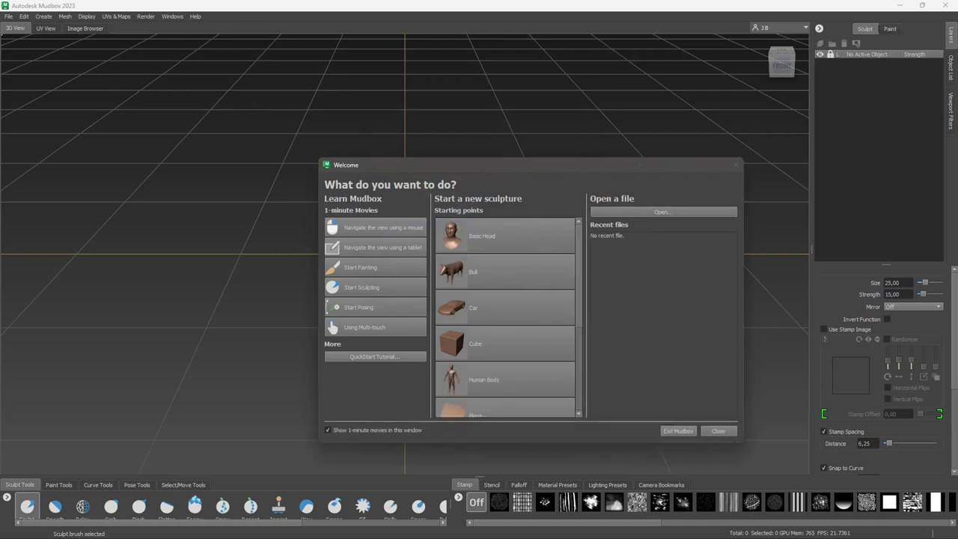
{"action": "left_click_drag", "start_coordinate": [524, 165], "coordinate": [371, 66]}
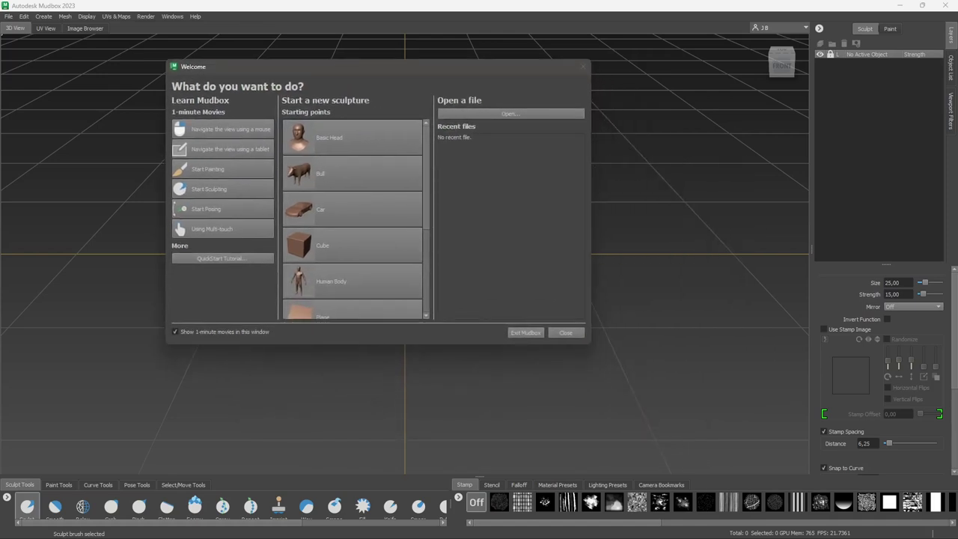
{"action": "left_click_drag", "start_coordinate": [591, 344], "coordinate": [749, 446]}
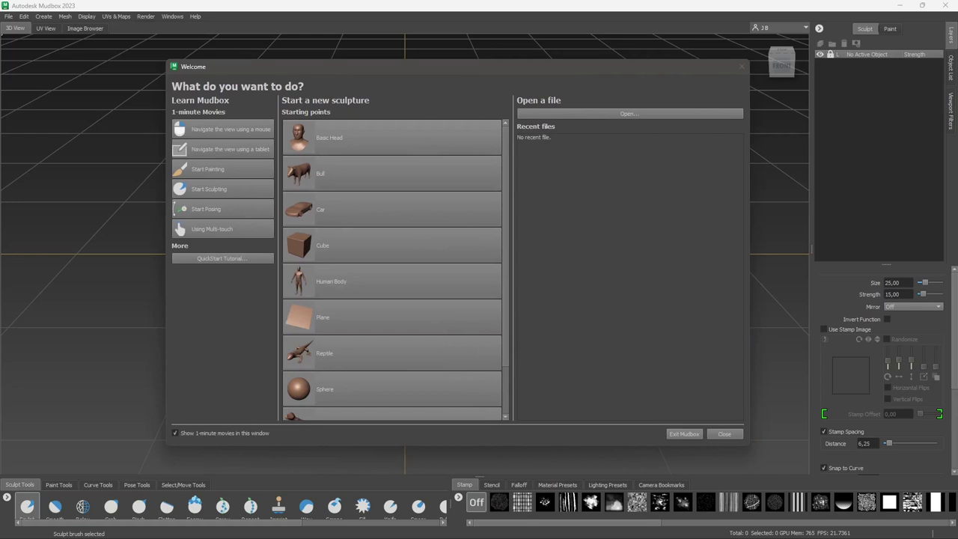
{"action": "scroll", "coordinate": [392, 270], "scroll_direction": "down", "scroll_amount": 1}
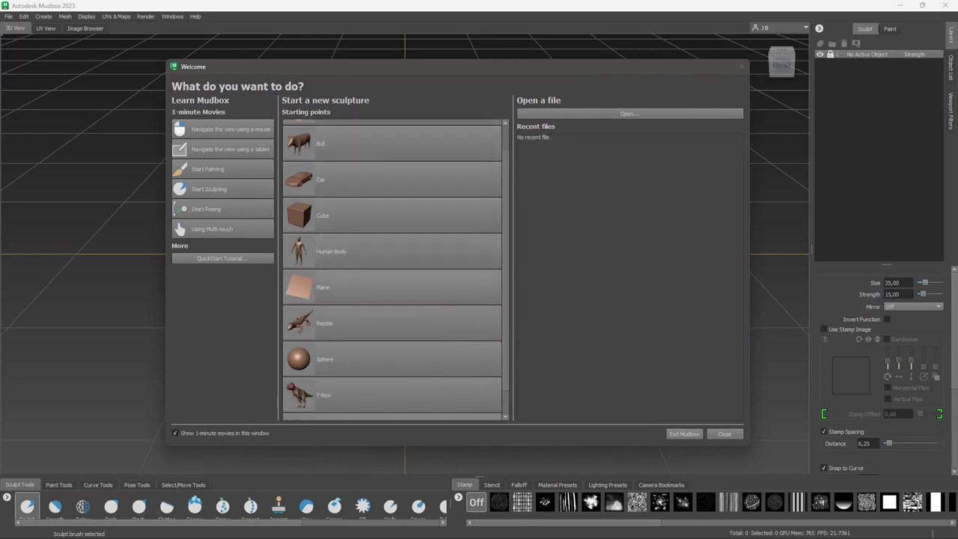
{"action": "scroll", "coordinate": [393, 270], "scroll_direction": "down", "scroll_amount": 1}
{"action": "scroll", "coordinate": [393, 269], "scroll_direction": "up", "scroll_amount": 2}
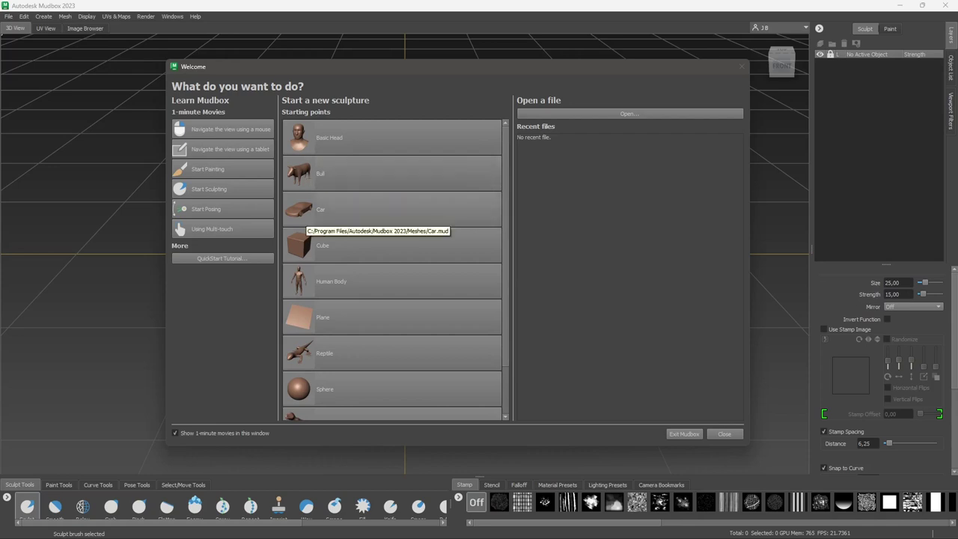
{"action": "scroll", "coordinate": [299, 218], "scroll_direction": "down", "scroll_amount": 1}
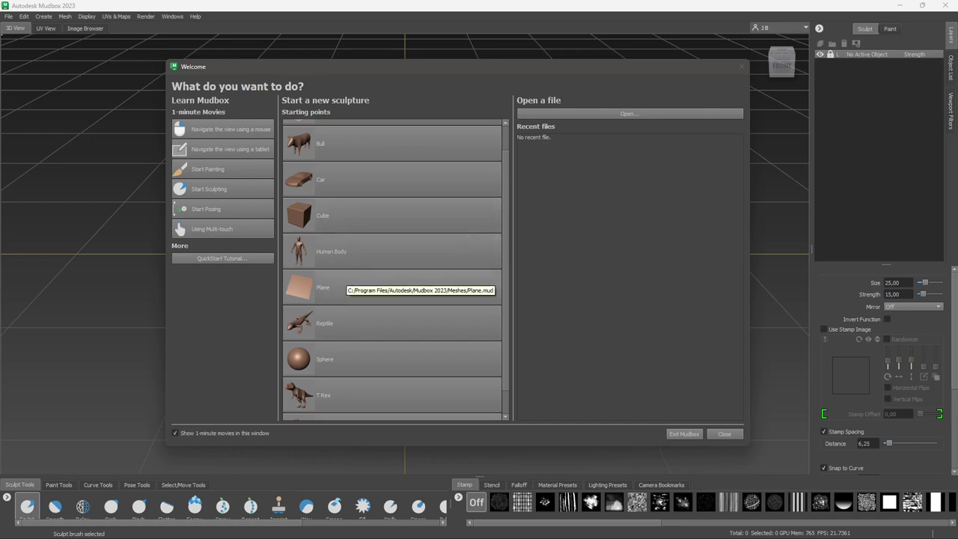
{"action": "scroll", "coordinate": [393, 284], "scroll_direction": "down", "scroll_amount": 1}
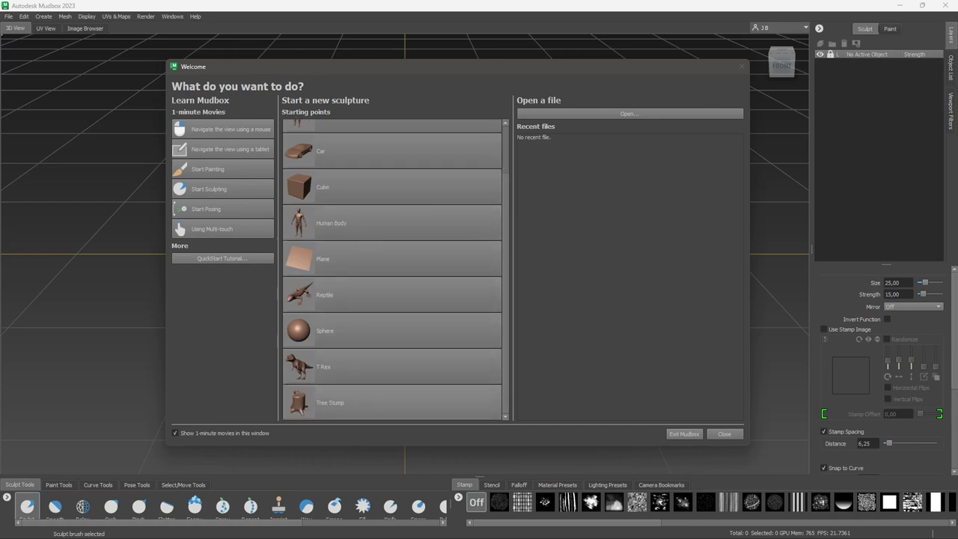
{"action": "scroll", "coordinate": [393, 269], "scroll_direction": "up", "scroll_amount": 1}
{"action": "scroll", "coordinate": [392, 269], "scroll_direction": "up", "scroll_amount": 1}
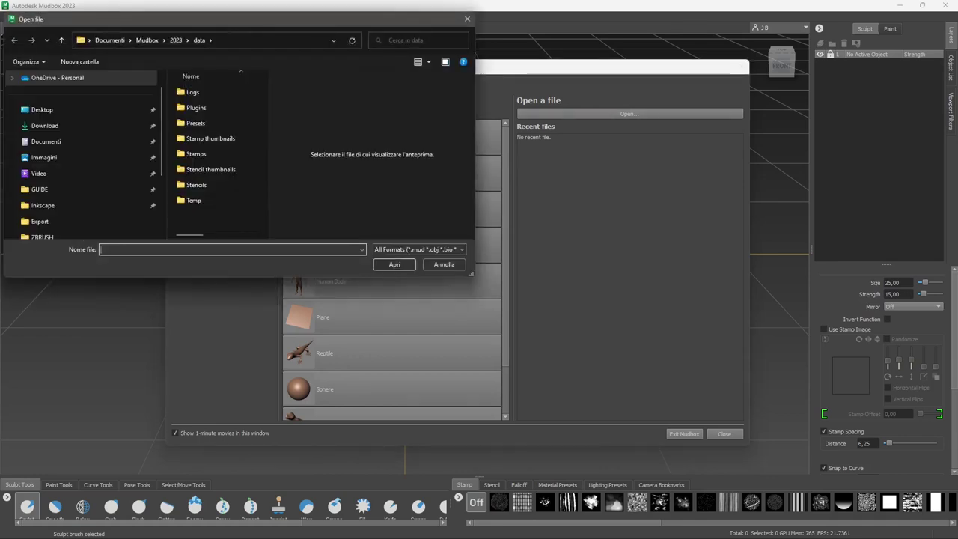
Check the file-type list, then cancel the Open file dialog and Welcome window with Escape.
{"action": "left_click", "coordinate": [419, 249]}
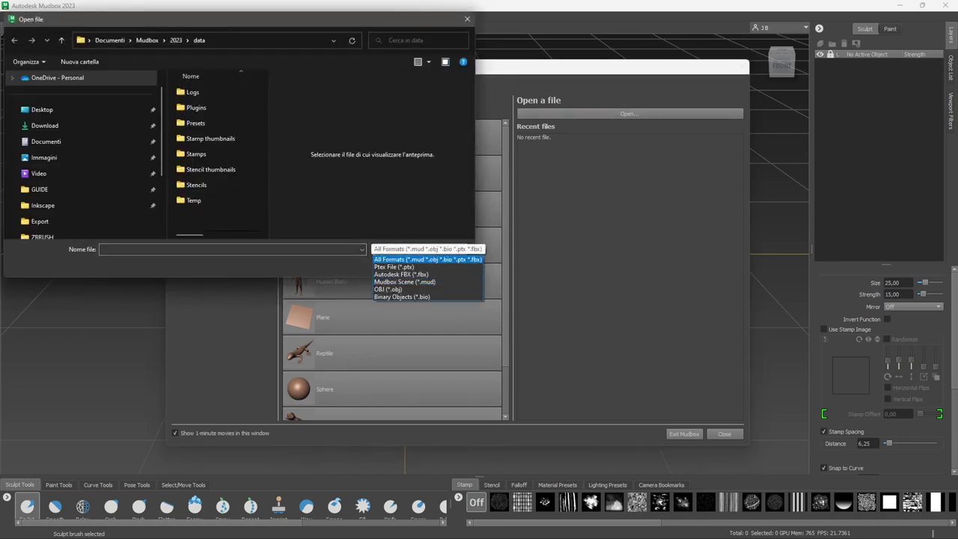
{"action": "key", "text": "Escape"}
{"action": "key", "text": "Escape"}
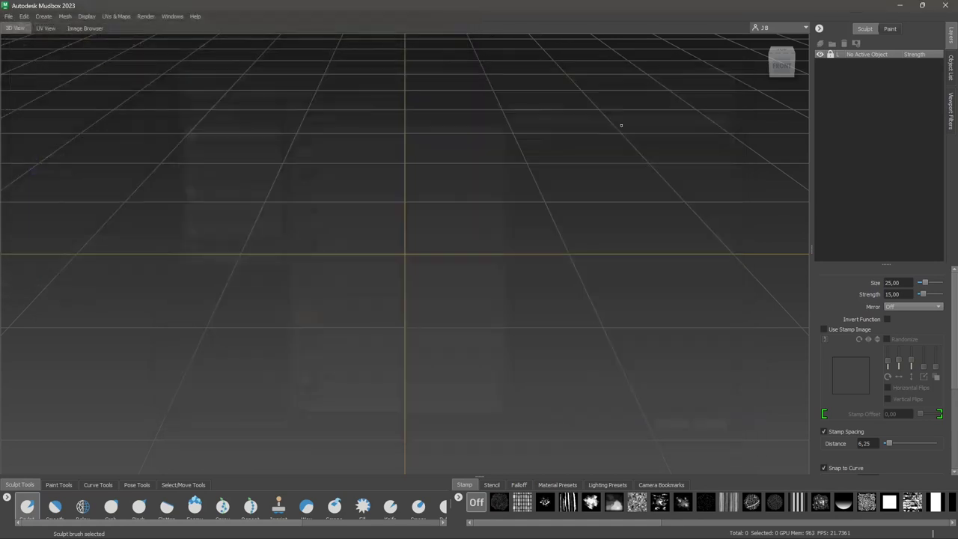